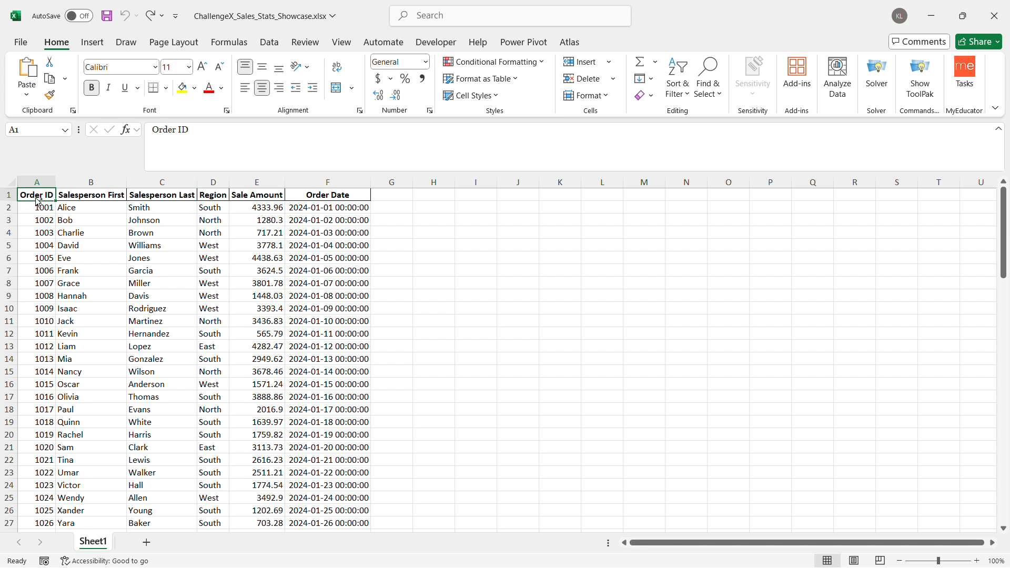
Convert the sales data in A1:F96 into a table with headers
key("ctrl+shift+Right")
key("ctrl+shift+Down")
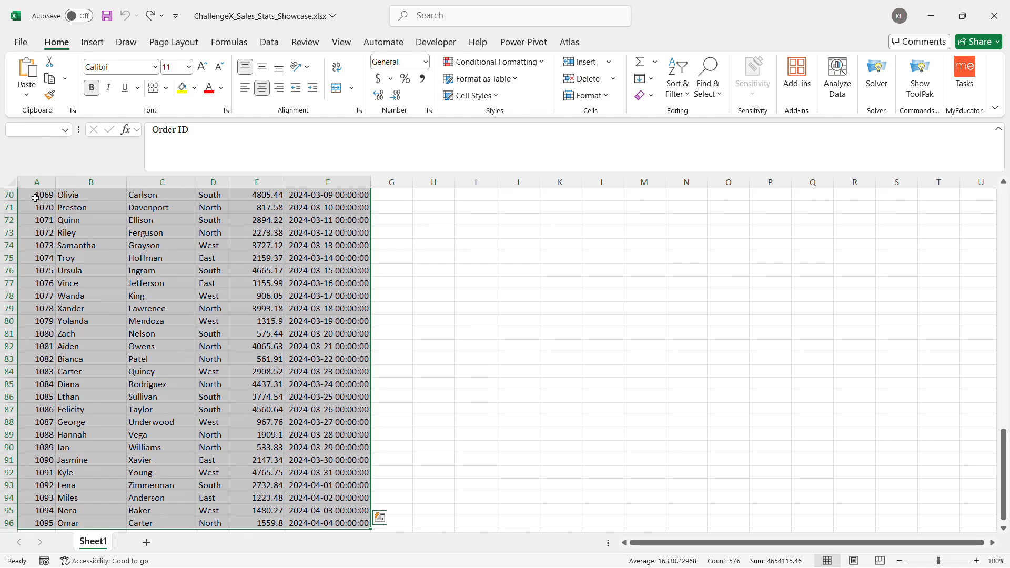
key("ctrl+t")
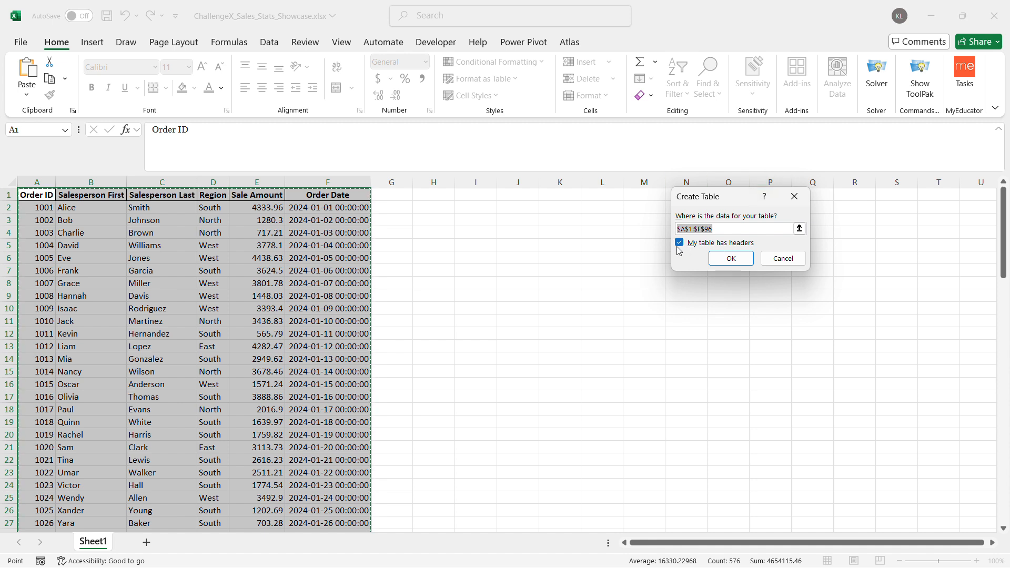
left_click(747, 261)
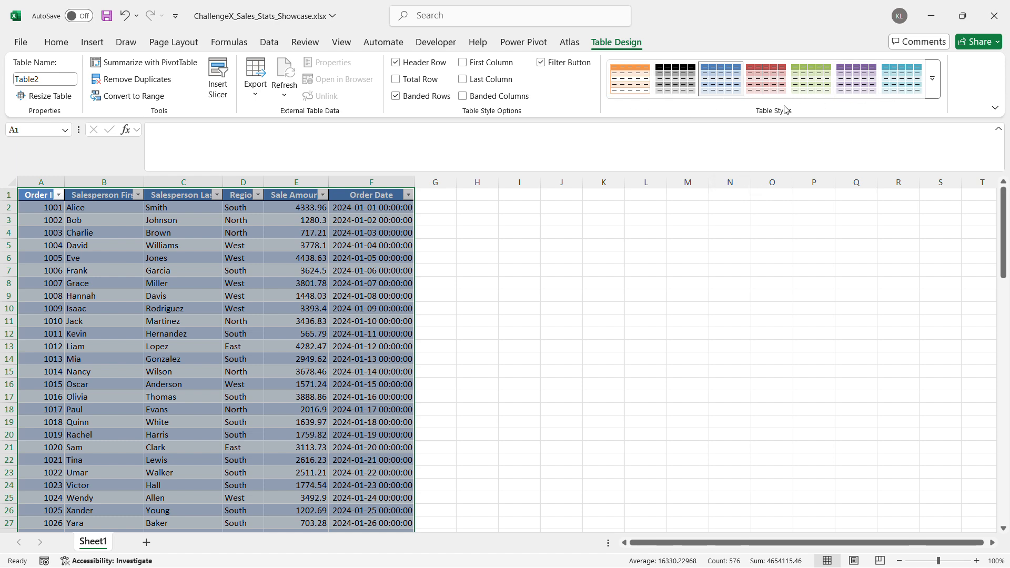
left_click(933, 78)
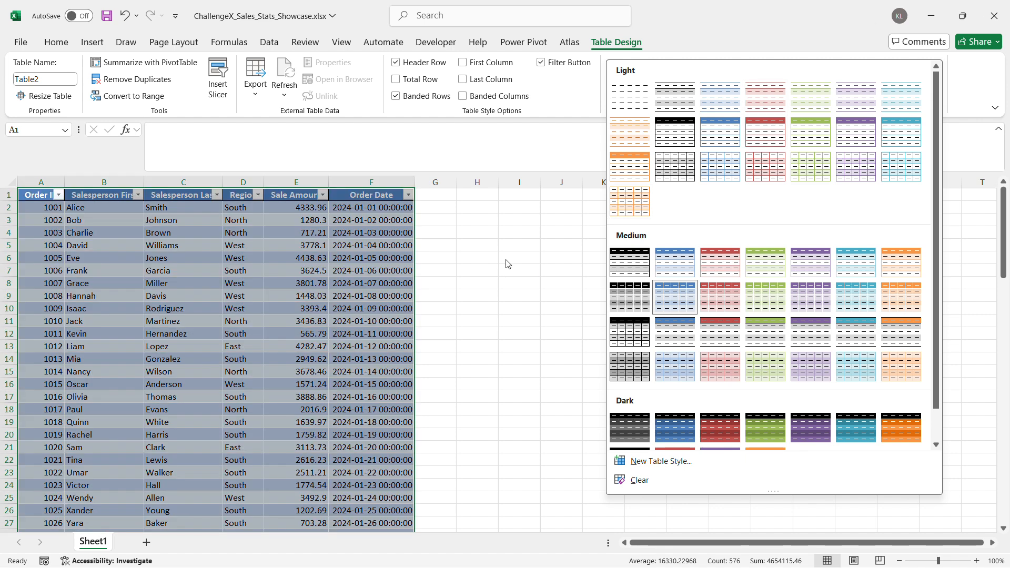
key("Escape")
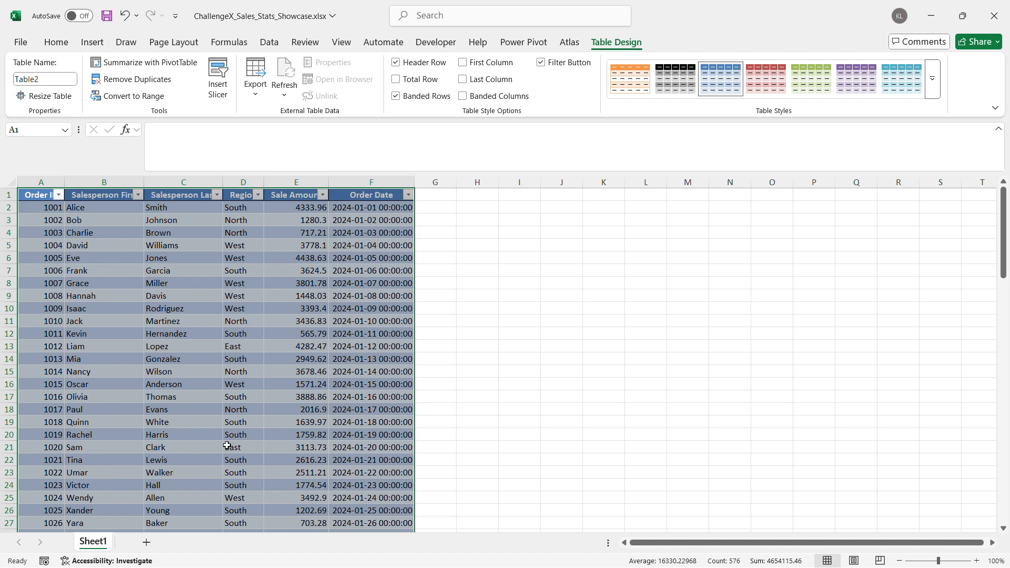
Add a total row to the table and set its Sale Amount function to Sum
scroll(322, 423, "down", 19)
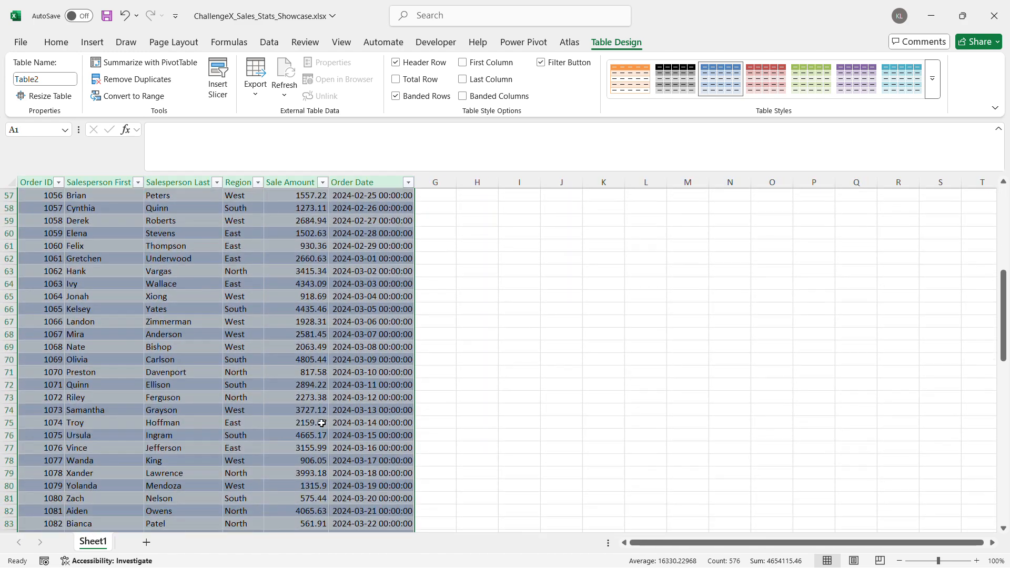
scroll(321, 423, "down", 9)
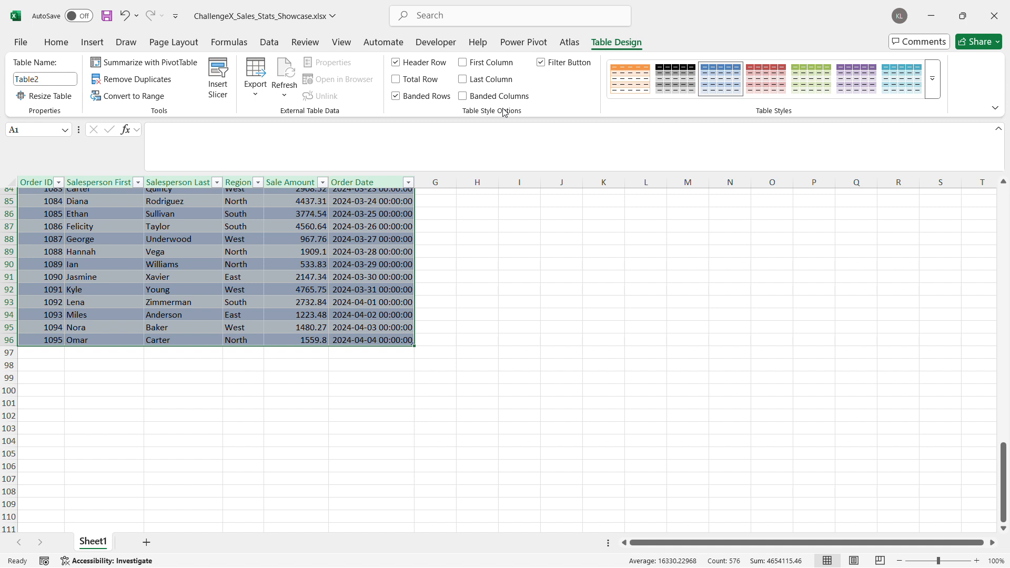
left_click(396, 80)
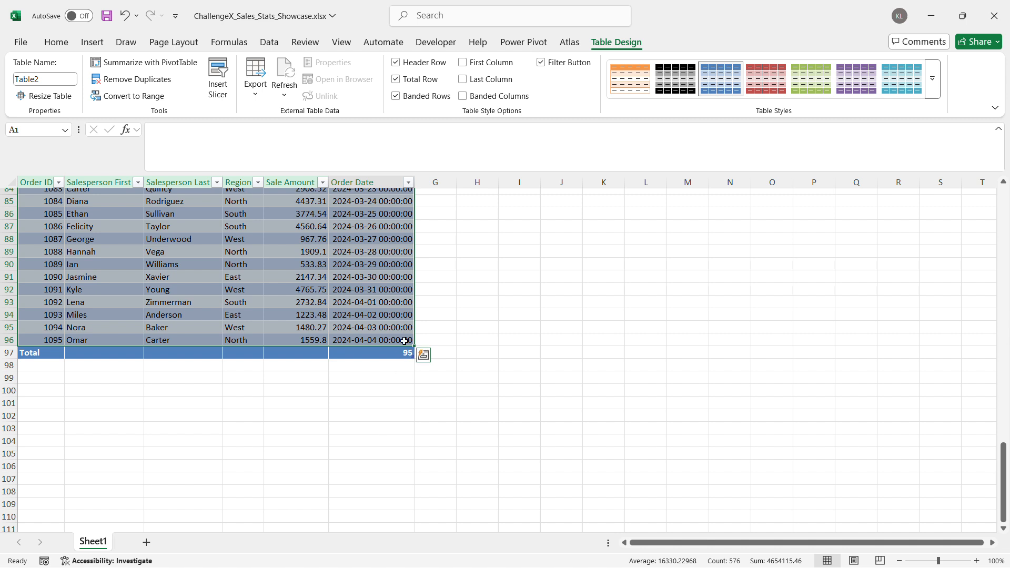
left_click(302, 354)
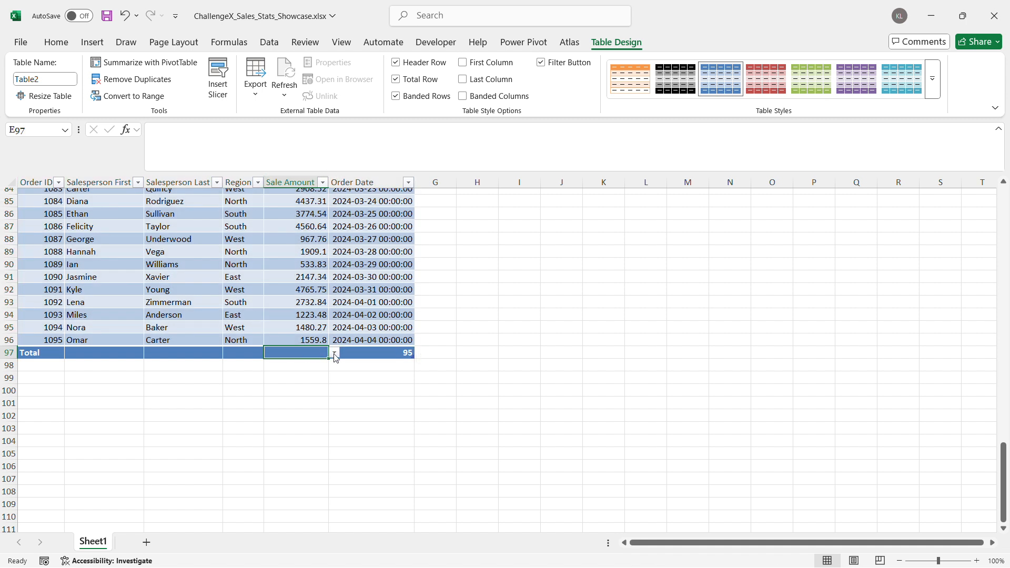
left_click(334, 354)
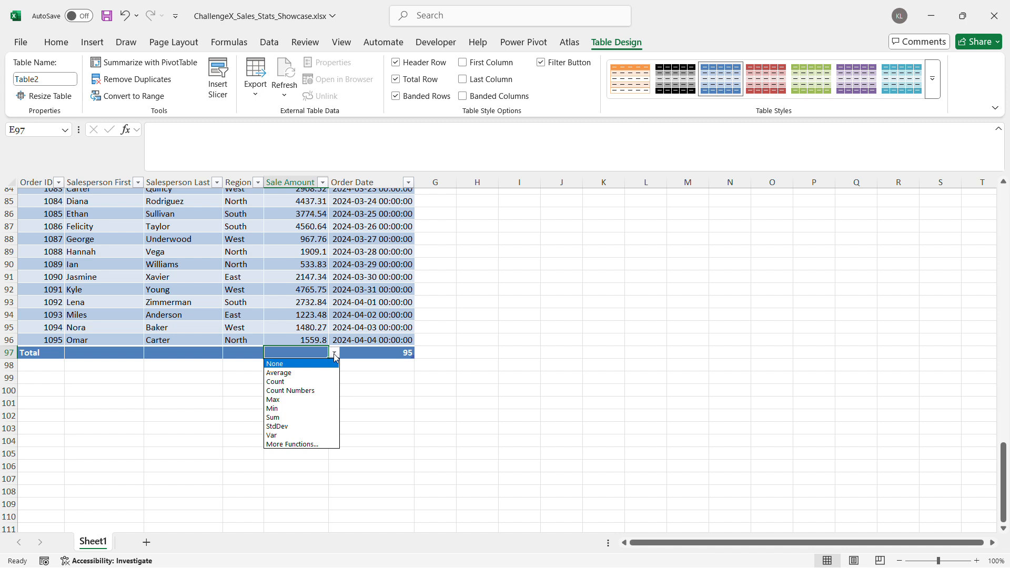
left_click(310, 418)
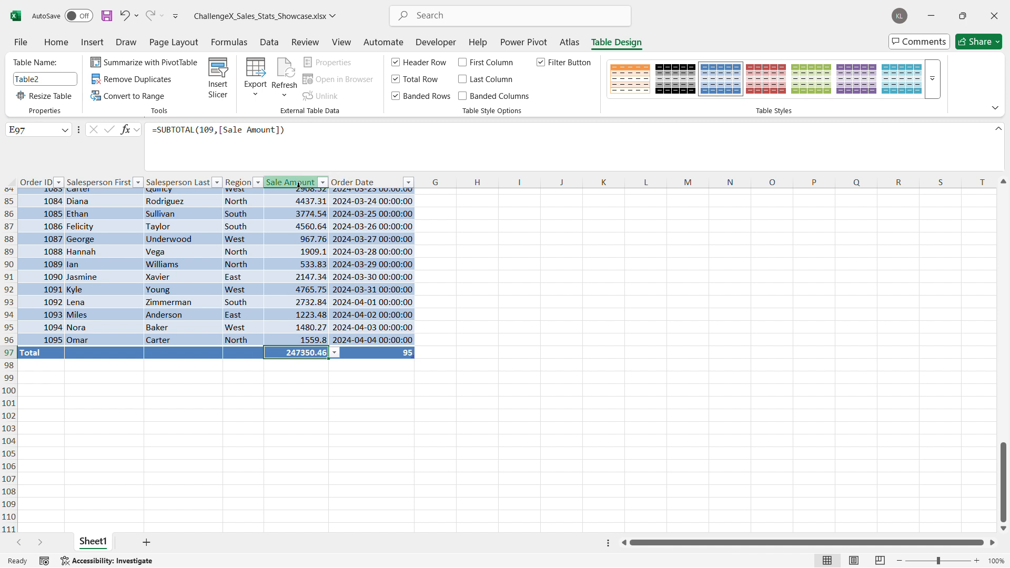
In the total row, set the Order Date function to None and the Order ID function to Count
left_click(363, 352)
left_click(420, 352)
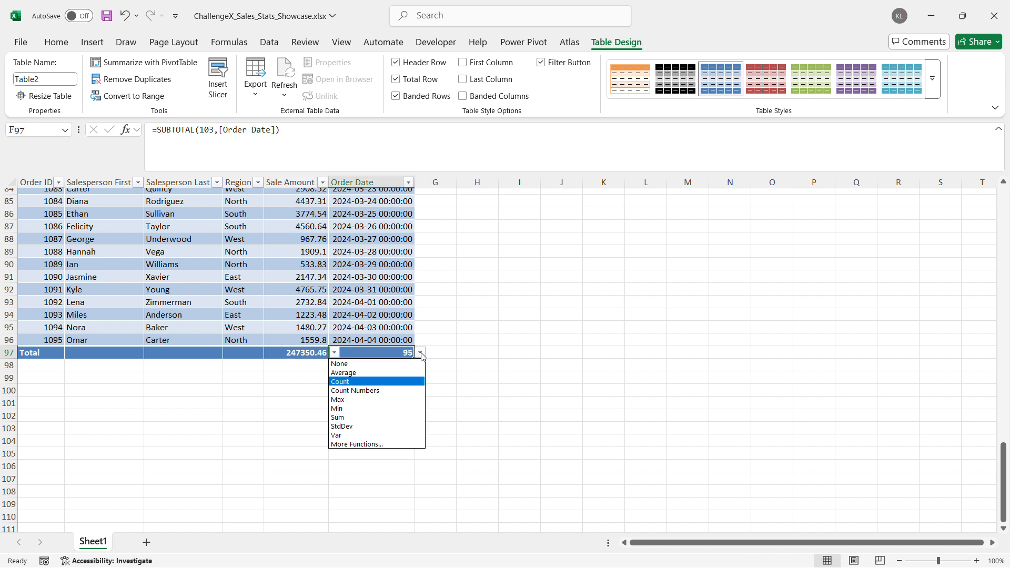
left_click(398, 367)
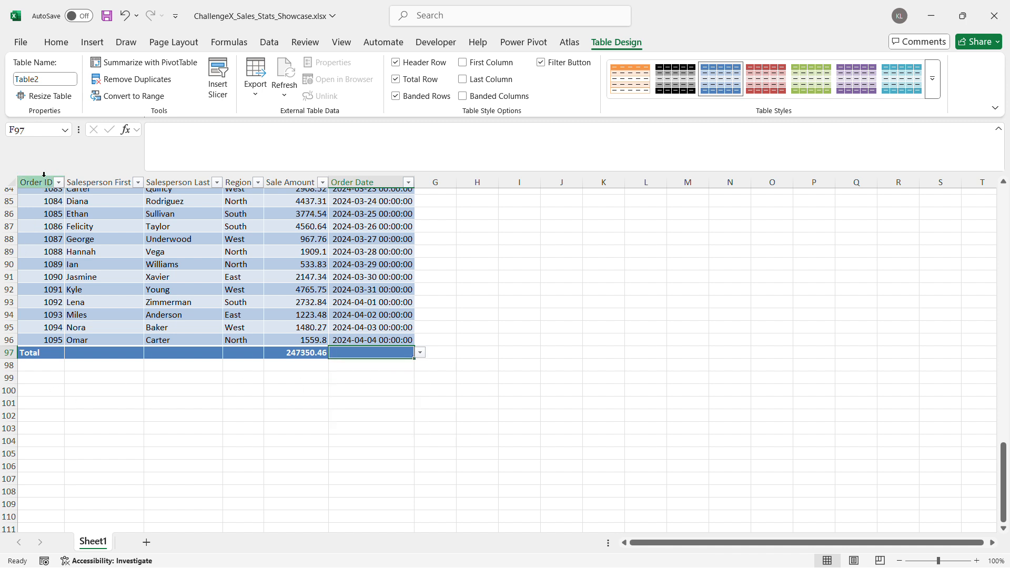
left_click(50, 354)
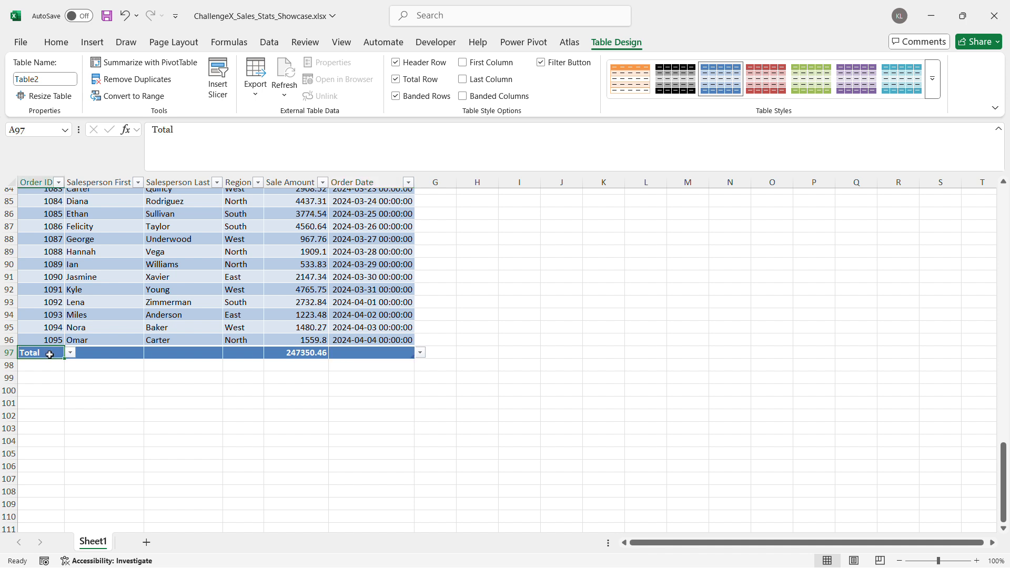
left_click(71, 354)
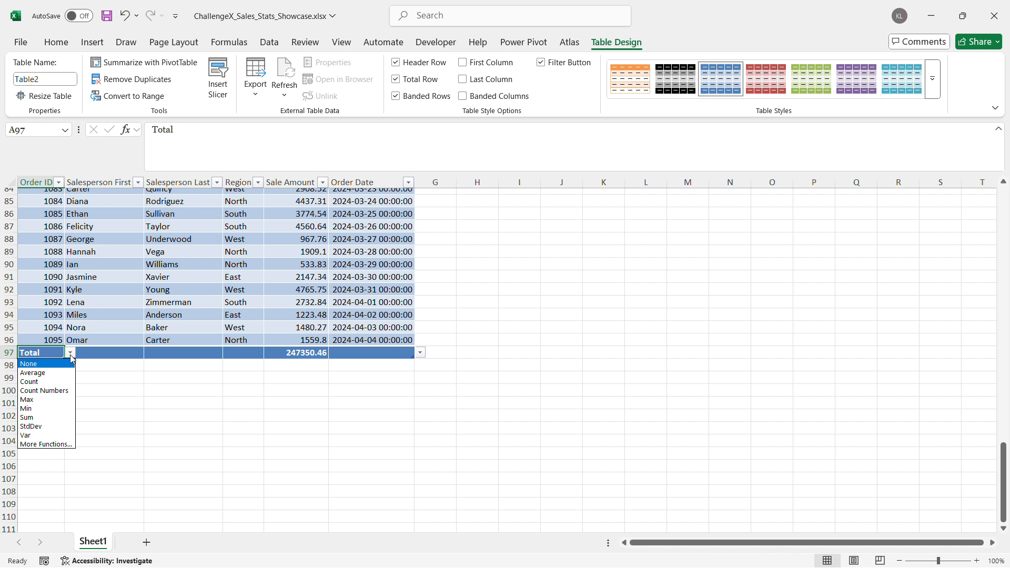
left_click(63, 382)
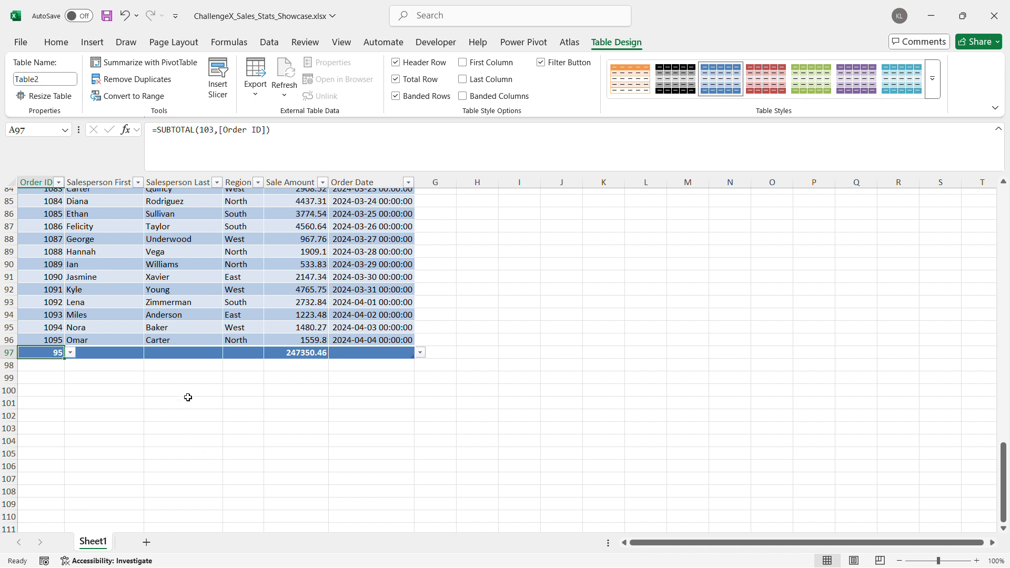
Format the whole Sale Amount column as Currency and check it down to the total row
scroll(180, 382, "up", 20)
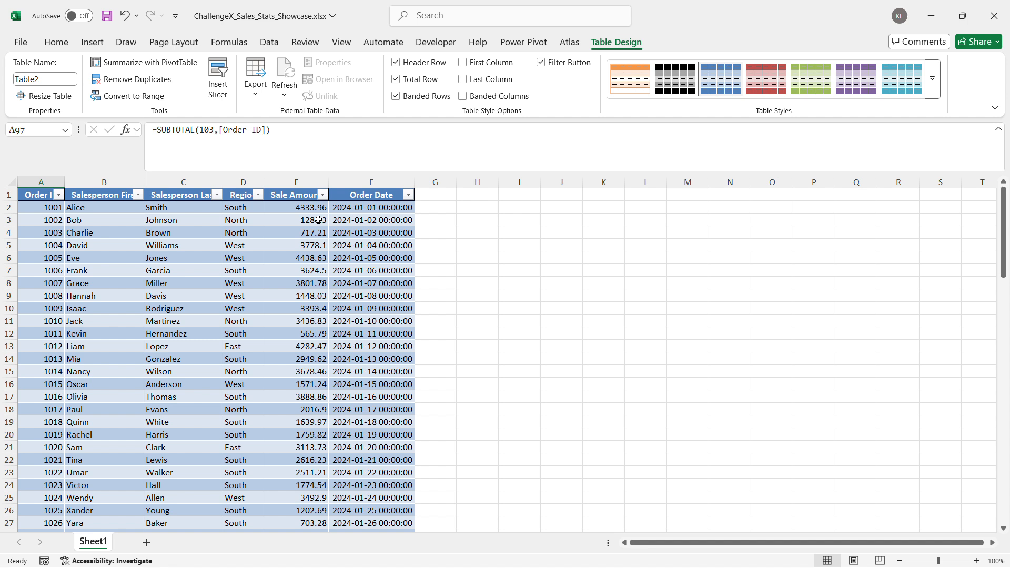
left_click(292, 185)
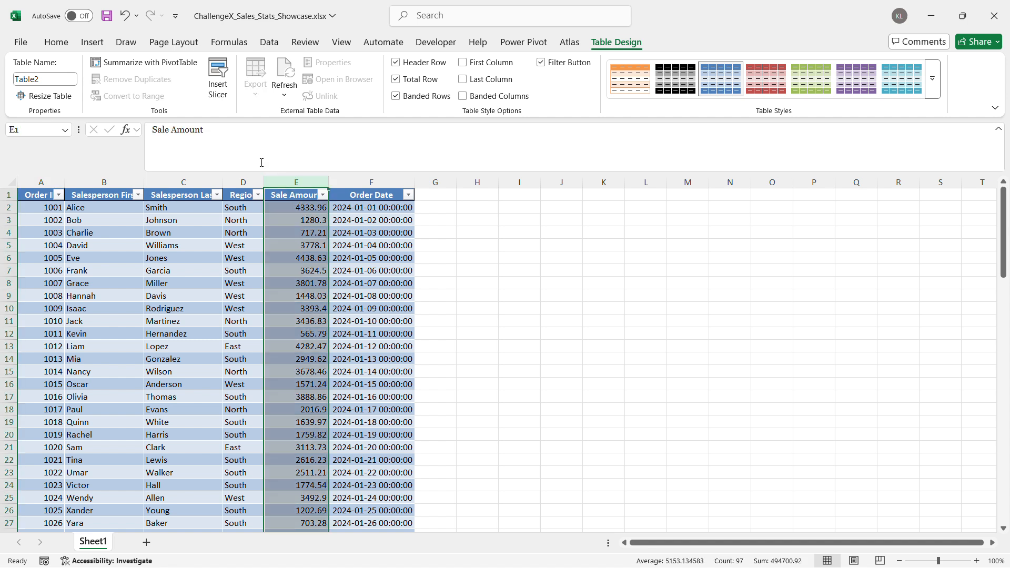
left_click(61, 45)
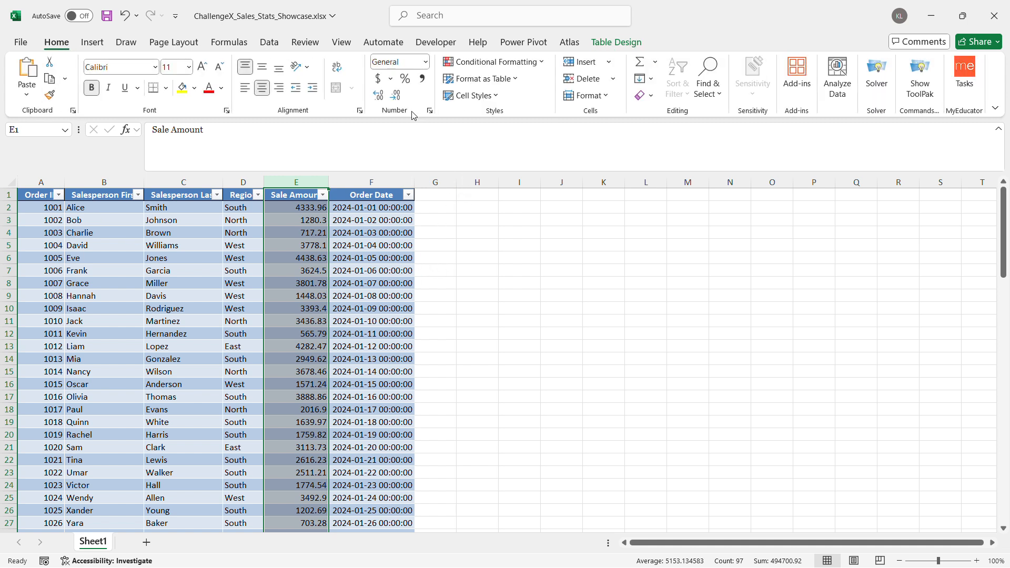
left_click(425, 63)
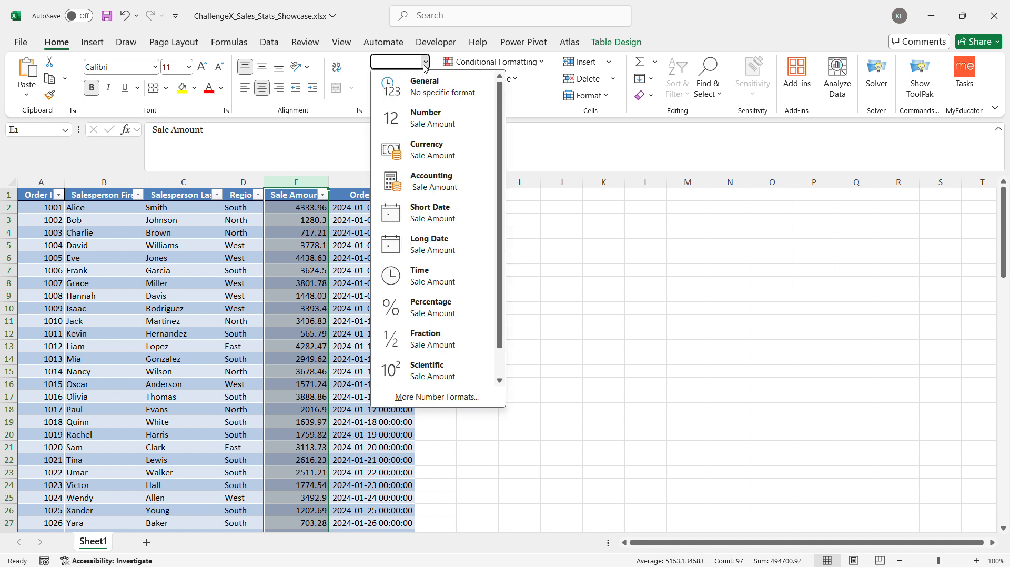
left_click(428, 152)
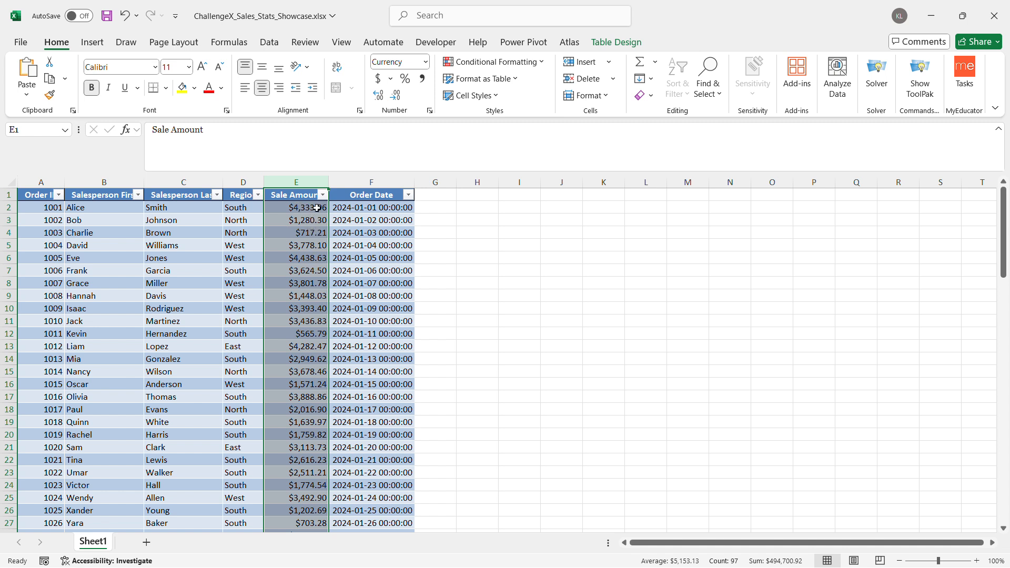
scroll(273, 394, "down", 7)
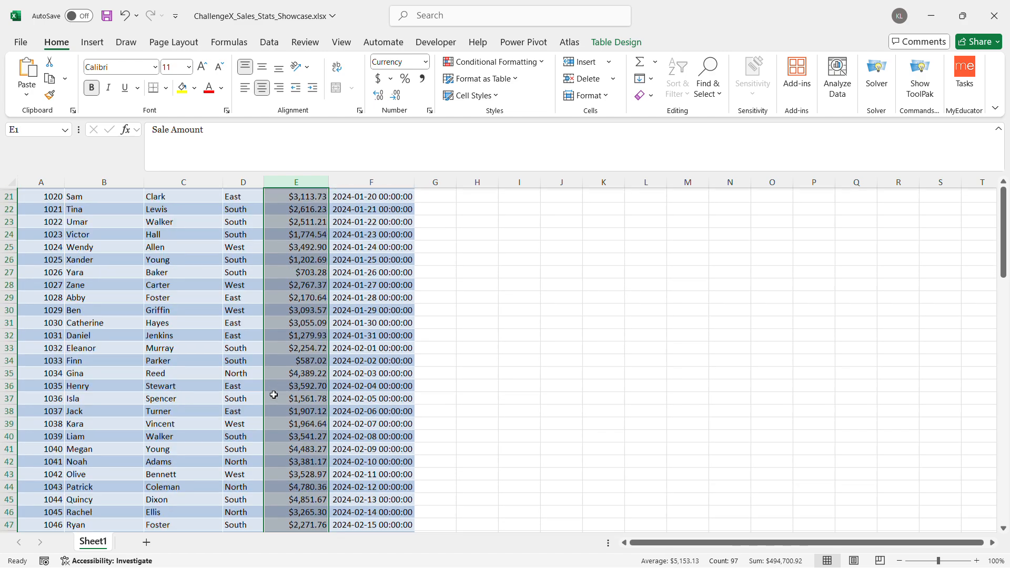
scroll(274, 394, "down", 20)
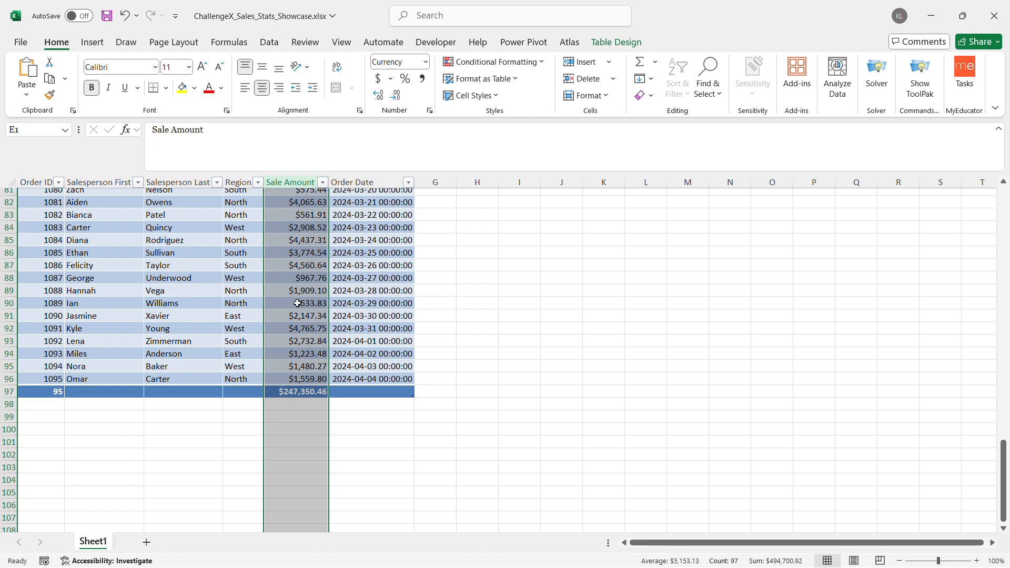
Format the whole Order Date column as Short Date and check it down to the last row
scroll(287, 294, "up", 20)
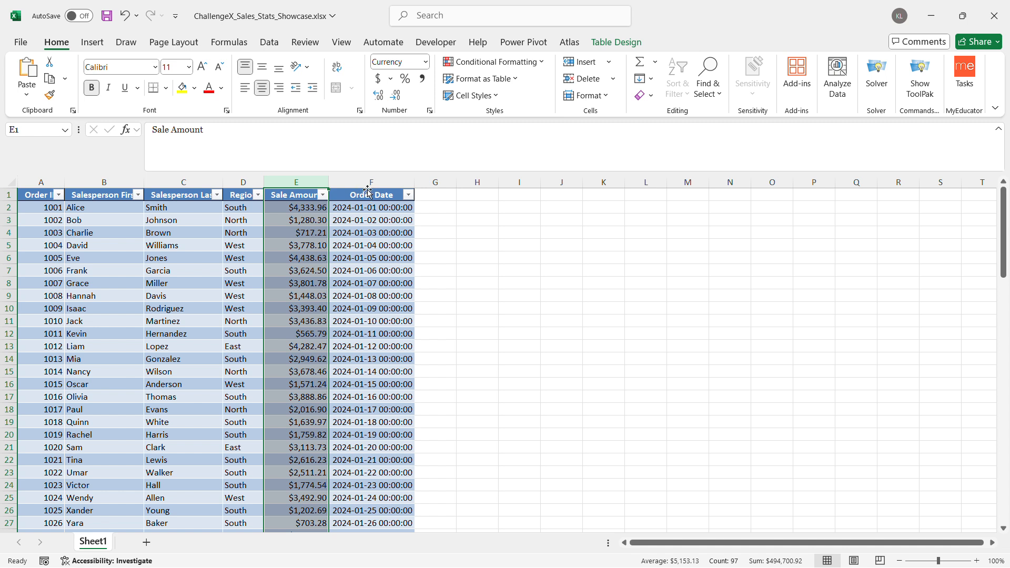
left_click(364, 184)
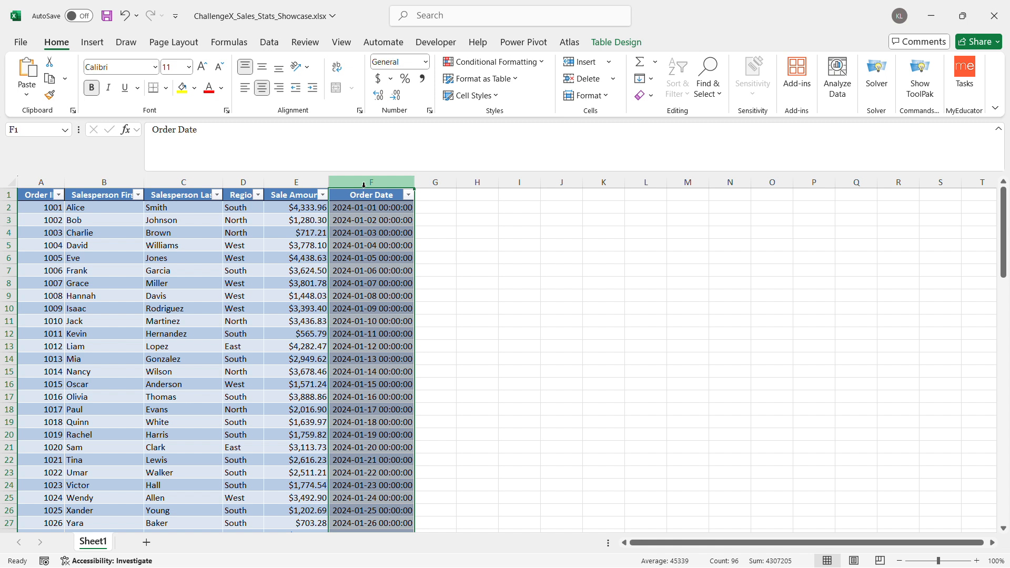
left_click(426, 61)
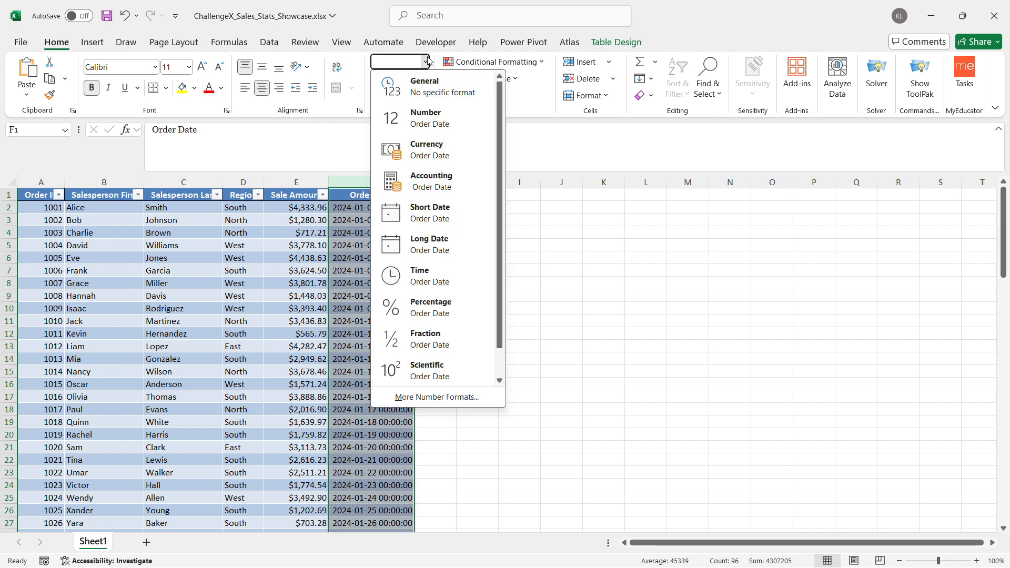
left_click(438, 217)
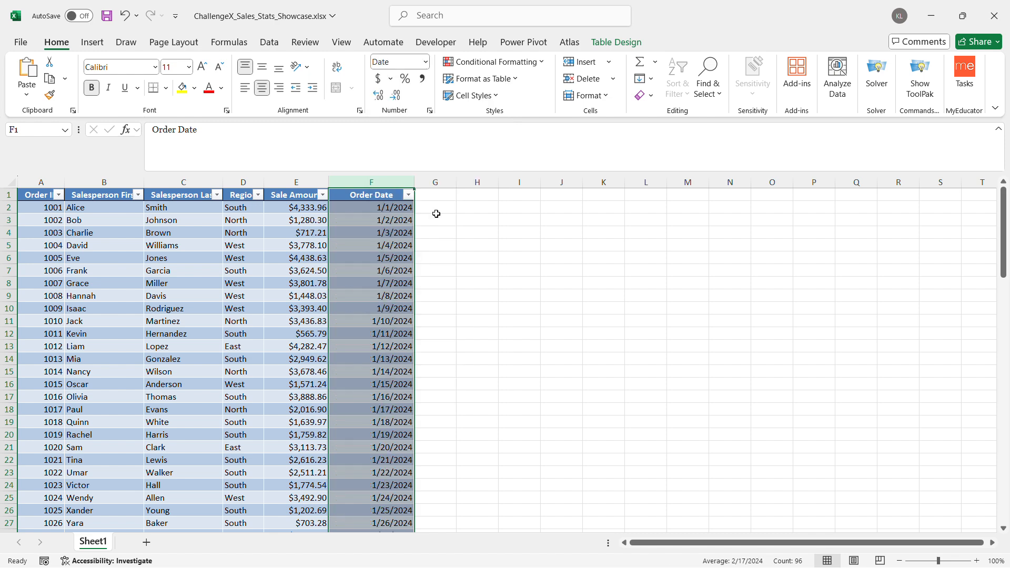
scroll(371, 388, "down", 11)
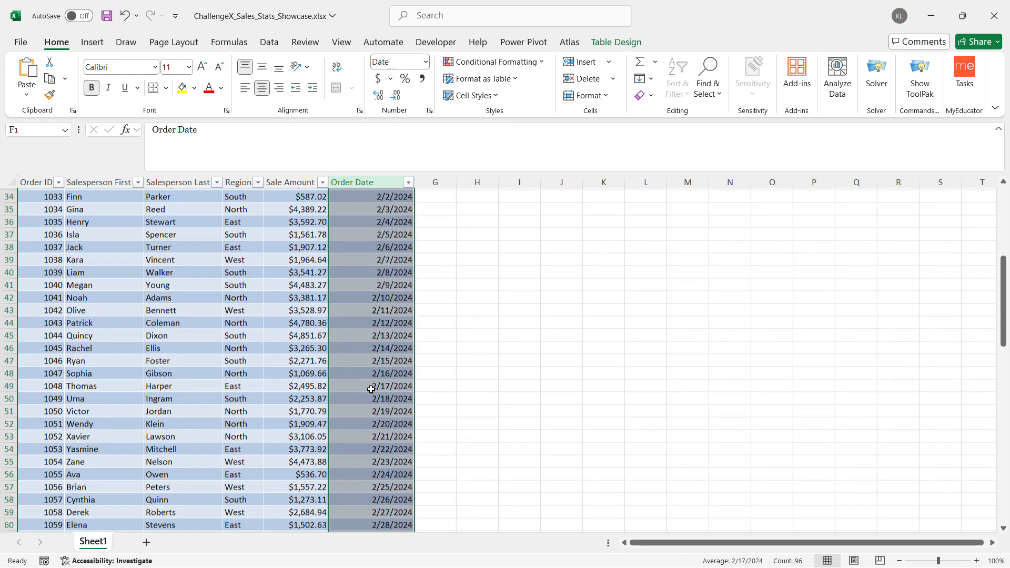
scroll(370, 389, "down", 5)
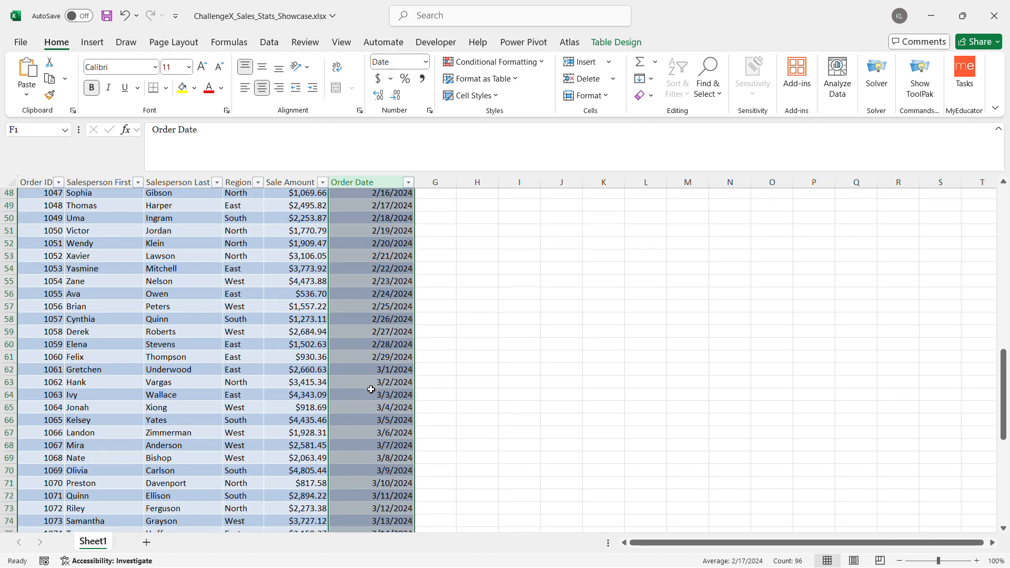
scroll(371, 389, "down", 11)
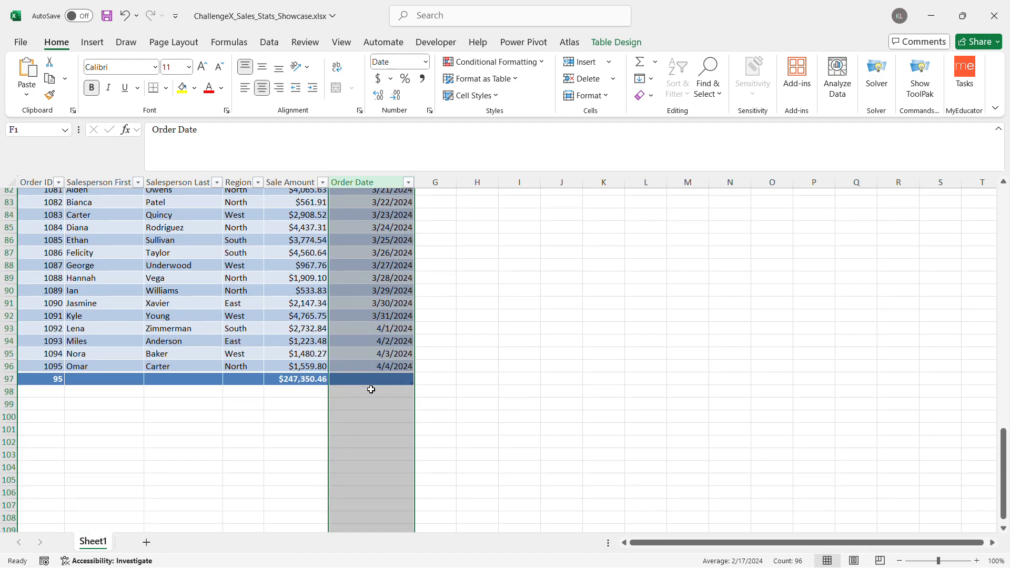
Add a table column headed "Salesperson Full" in G1 and autofit its width to the heading
scroll(371, 388, "up", 20)
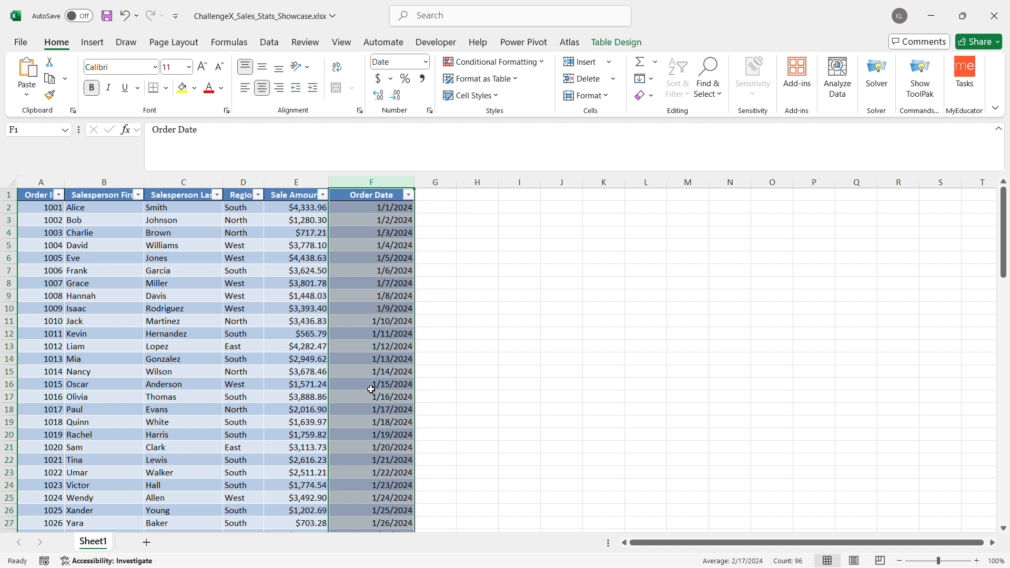
left_click(437, 193)
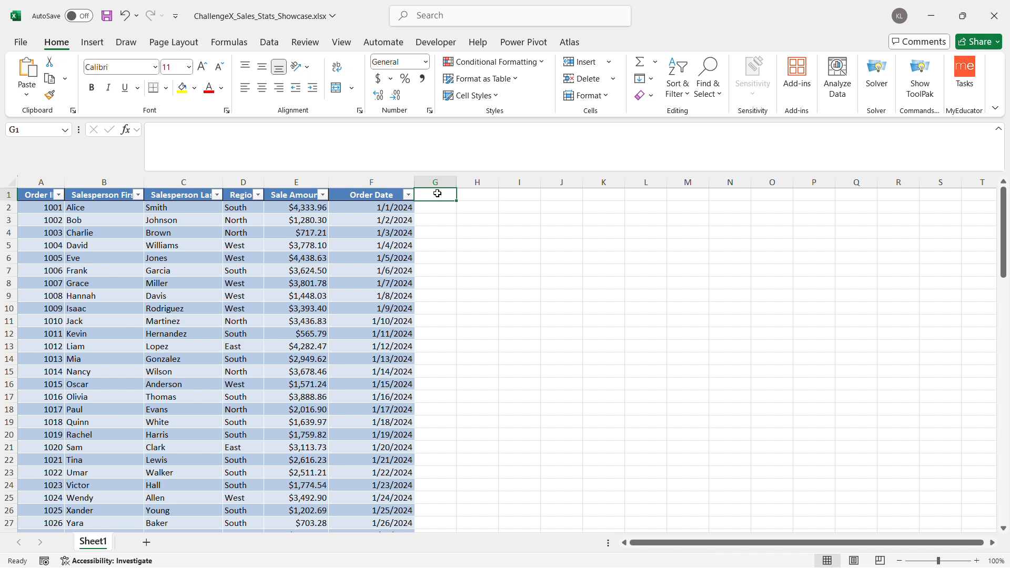
type("Sales")
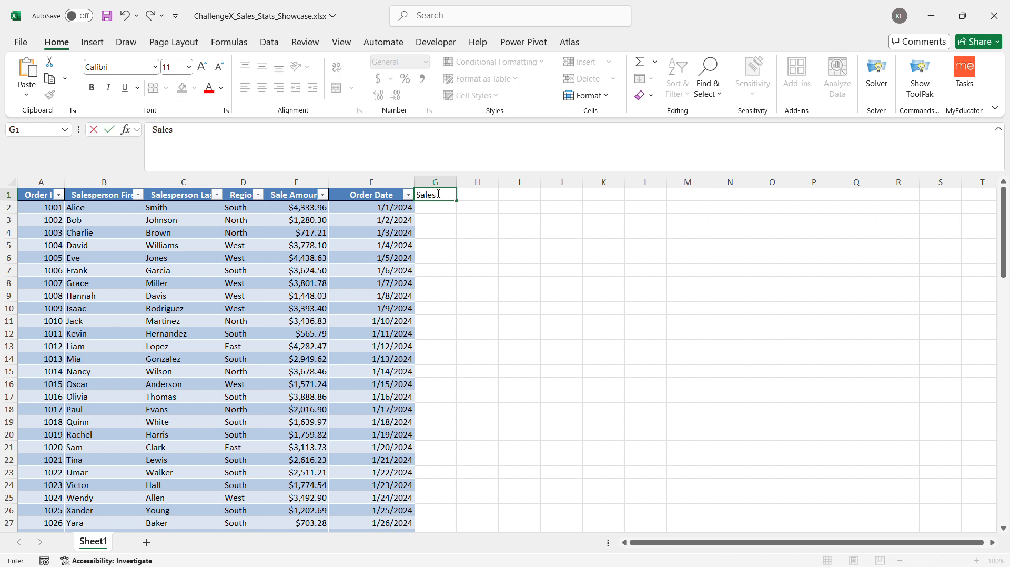
type("person Full")
key("Return")
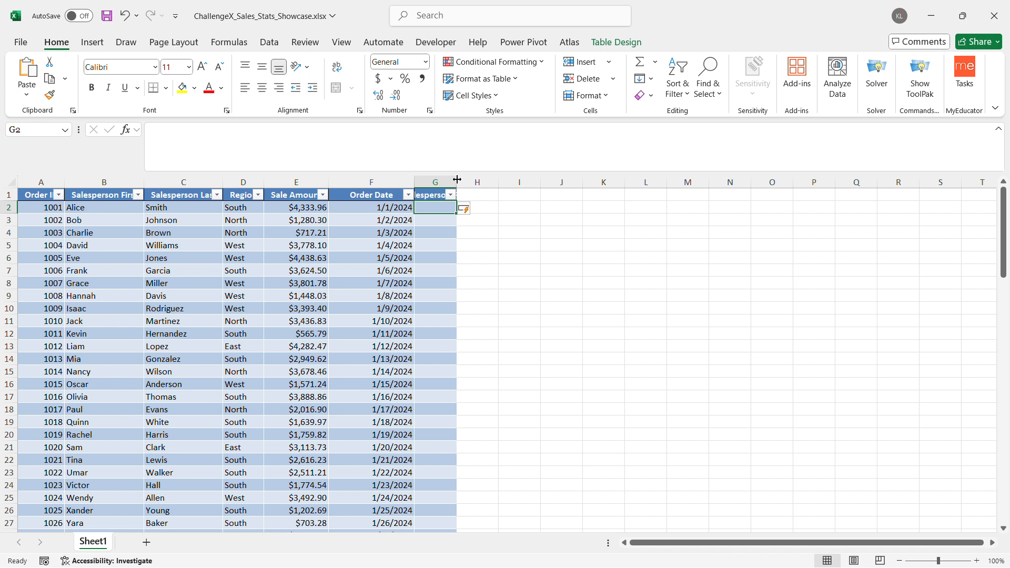
double_click(457, 179)
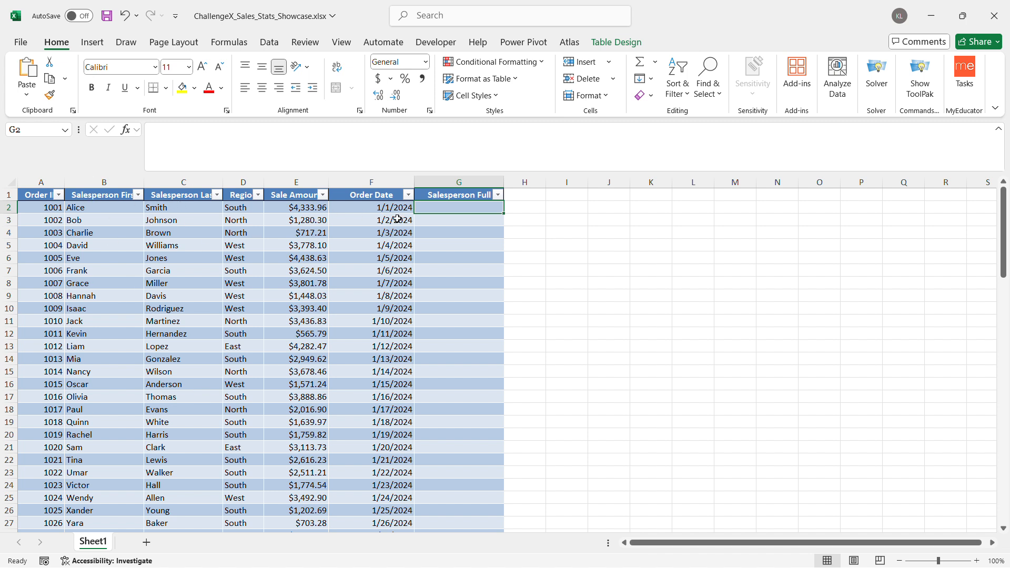
Fill the Salesperson Full column with =CONCAT([@[Salesperson First]]," ",[@[Salesperson Last]]) from G2 and check the names down the table
double_click(455, 206)
type("=")
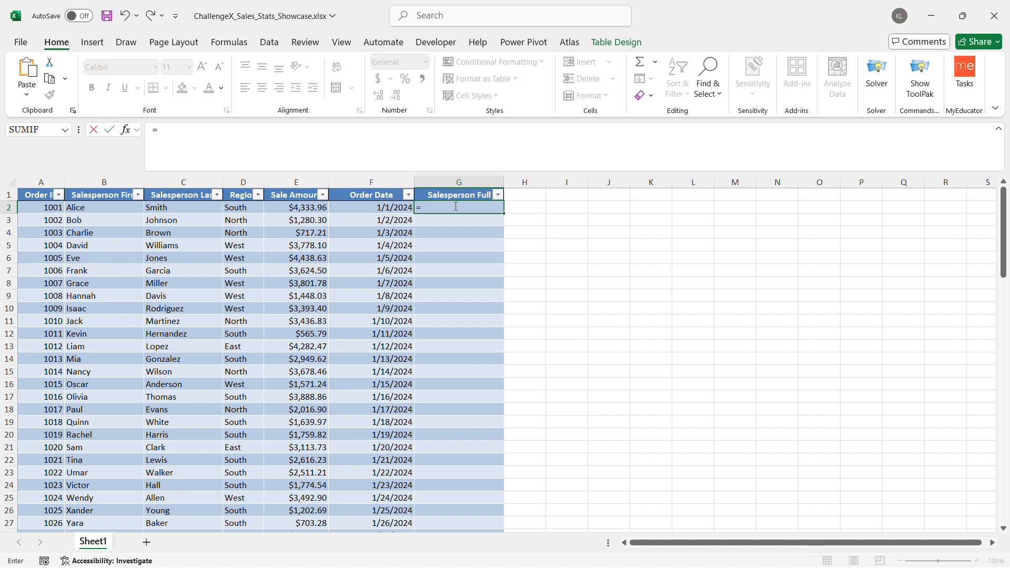
type("conc")
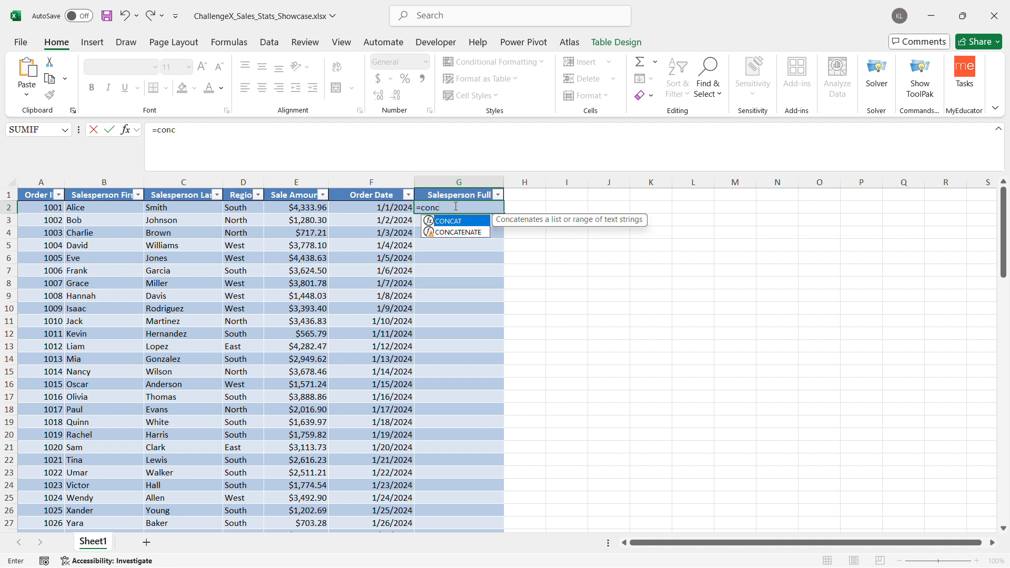
key("Tab")
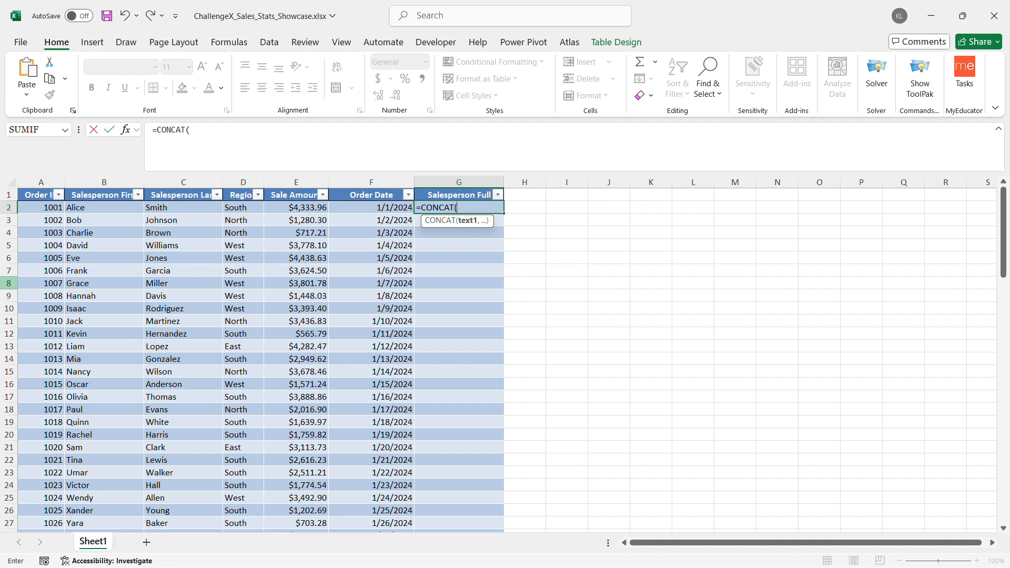
left_click(86, 208)
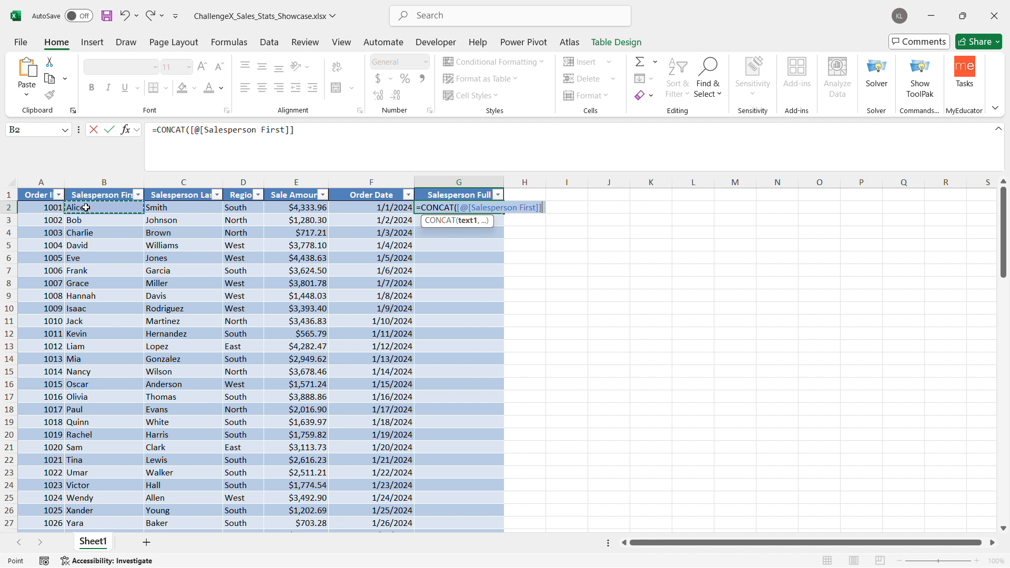
type(",")
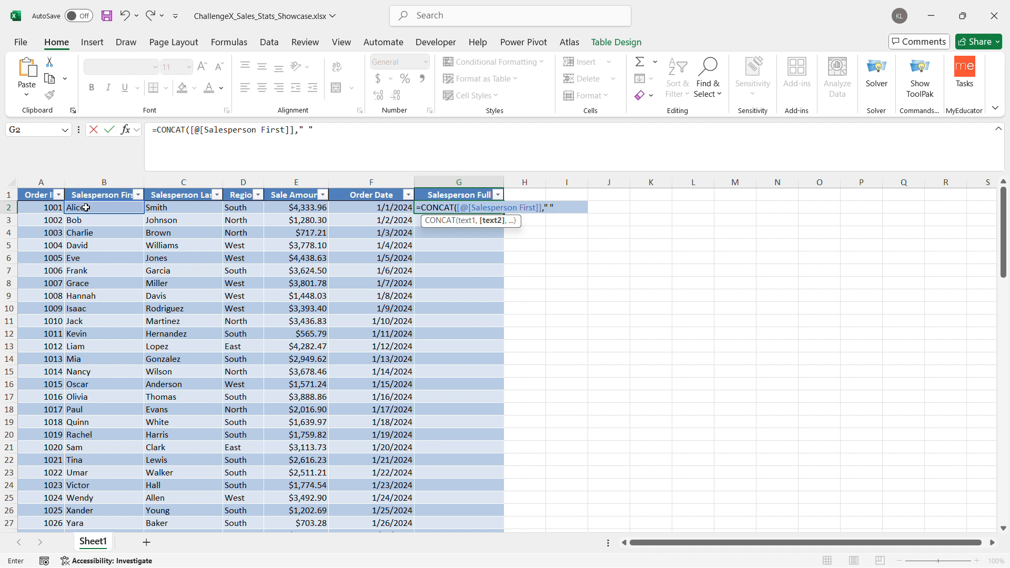
type(",")
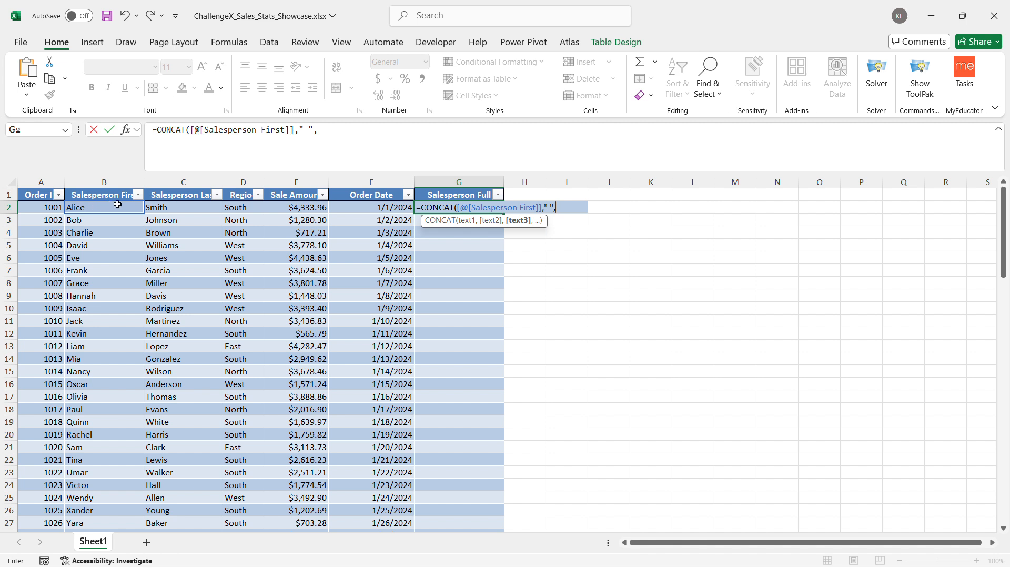
left_click(191, 206)
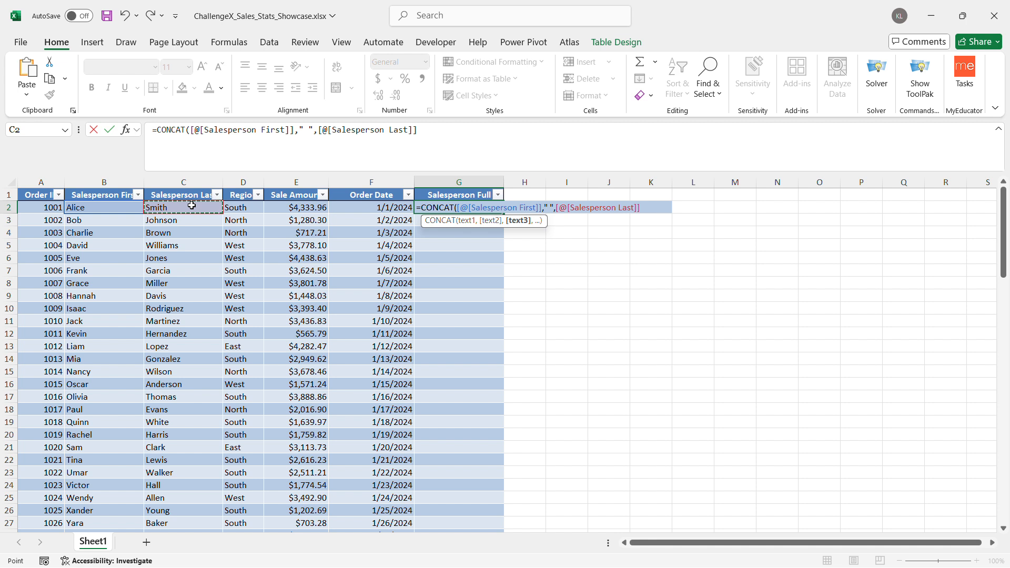
type(")")
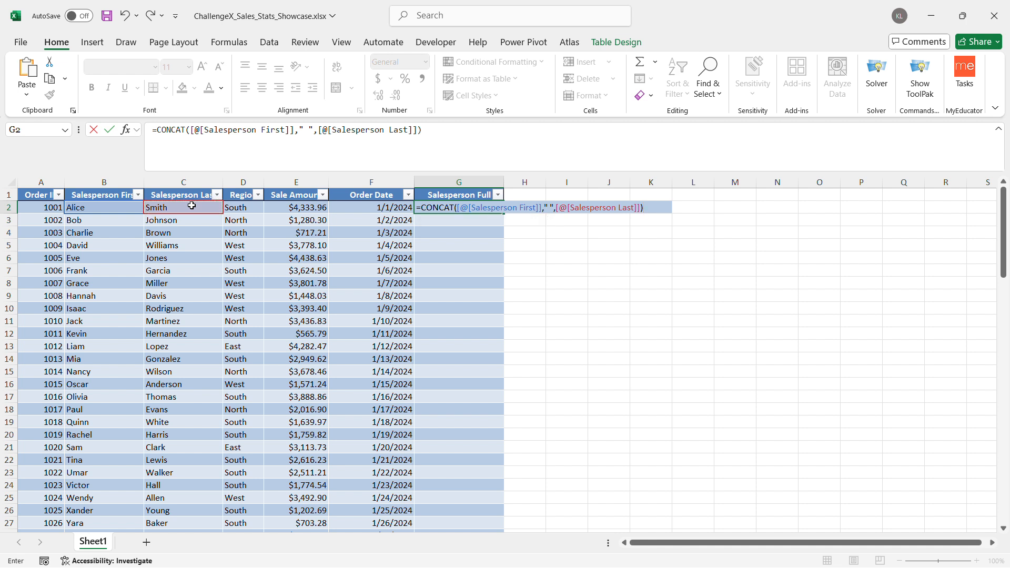
key("Return")
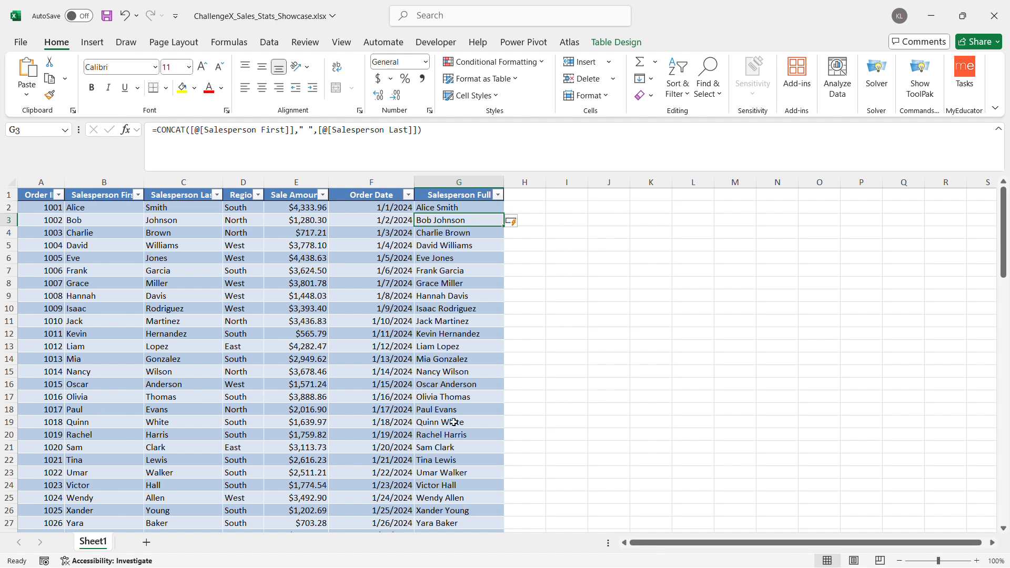
scroll(454, 422, "down", 8)
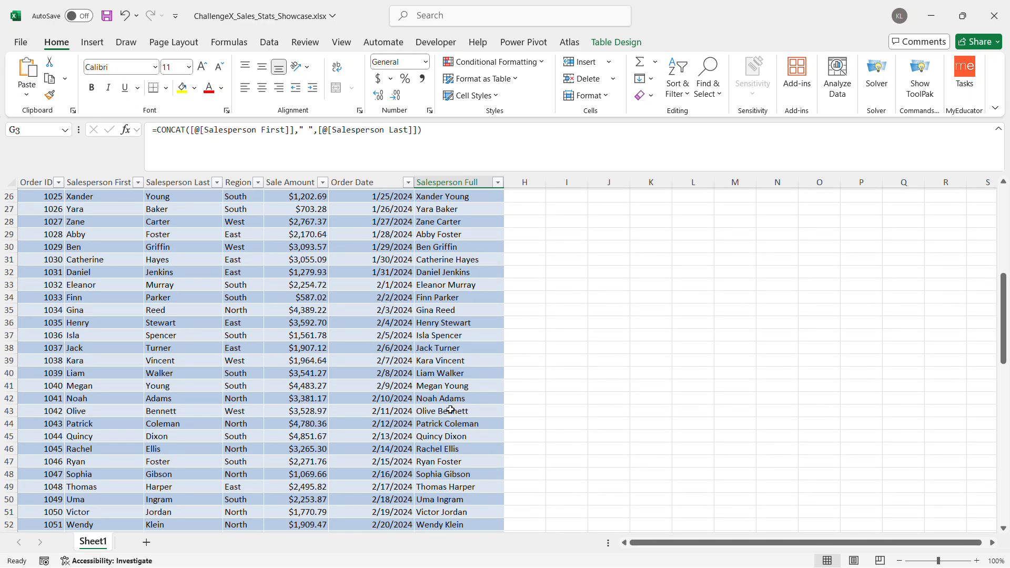
scroll(440, 434, "down", 12)
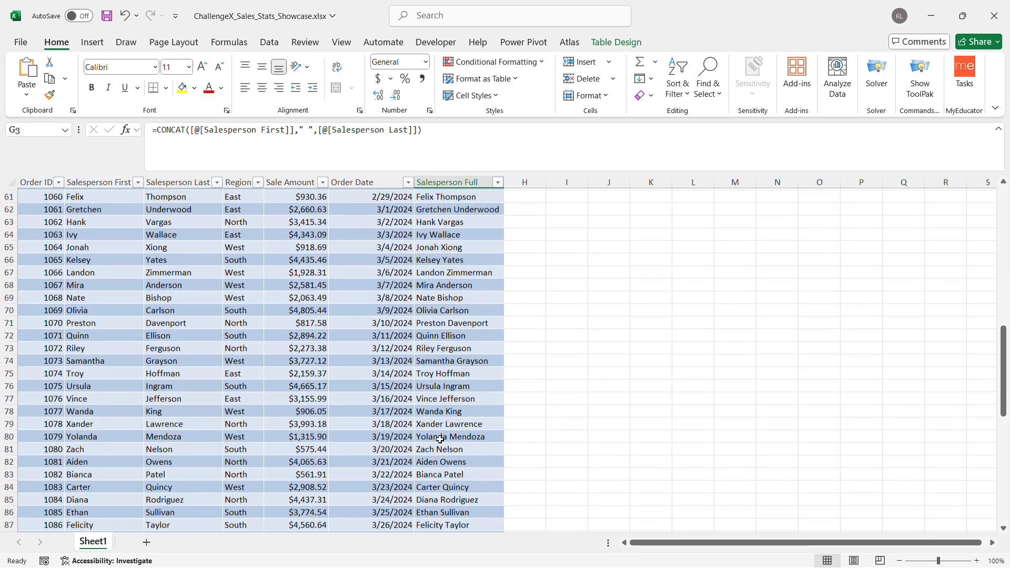
scroll(440, 438, "down", 3)
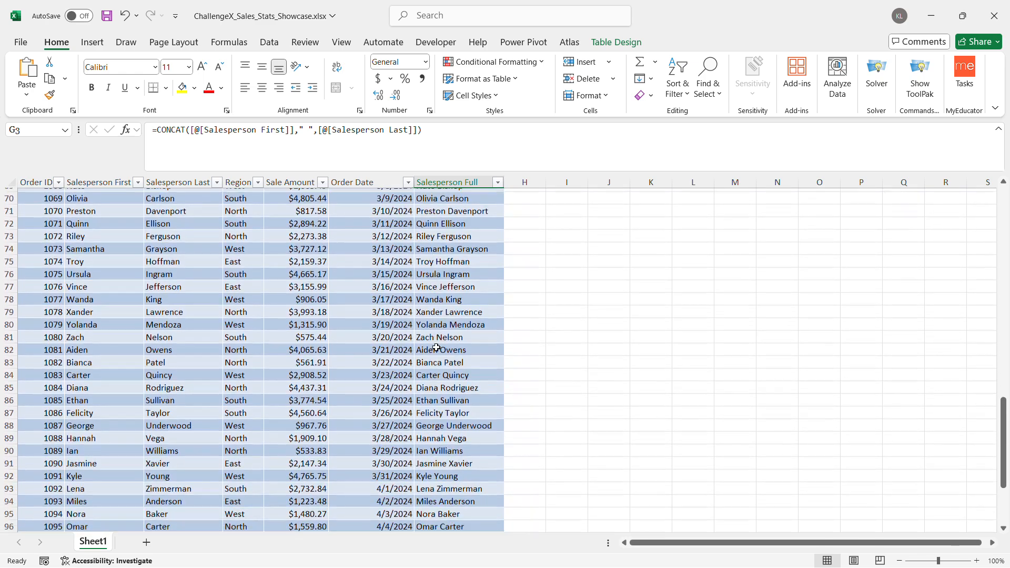
scroll(436, 347, "down", 1)
scroll(436, 353, "up", 20)
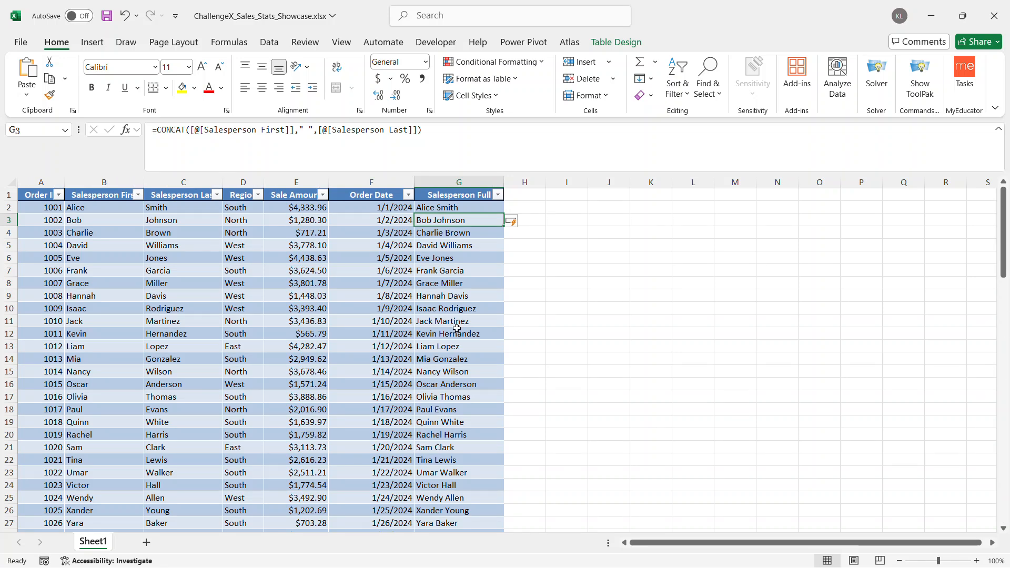
Add a table column headed "Days Since Order" in H1 and autofit its width to the heading
left_click(525, 200)
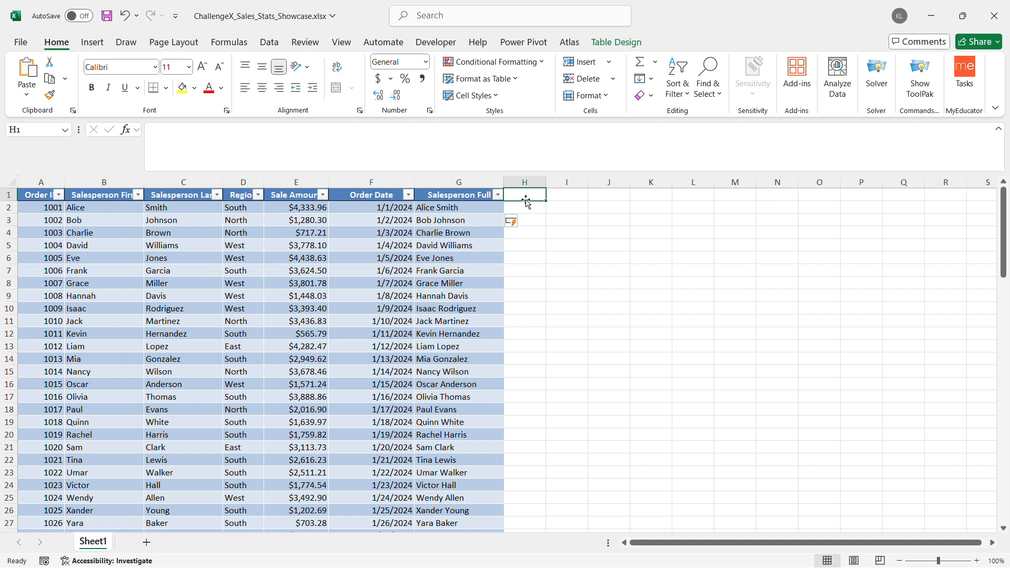
type("Day")
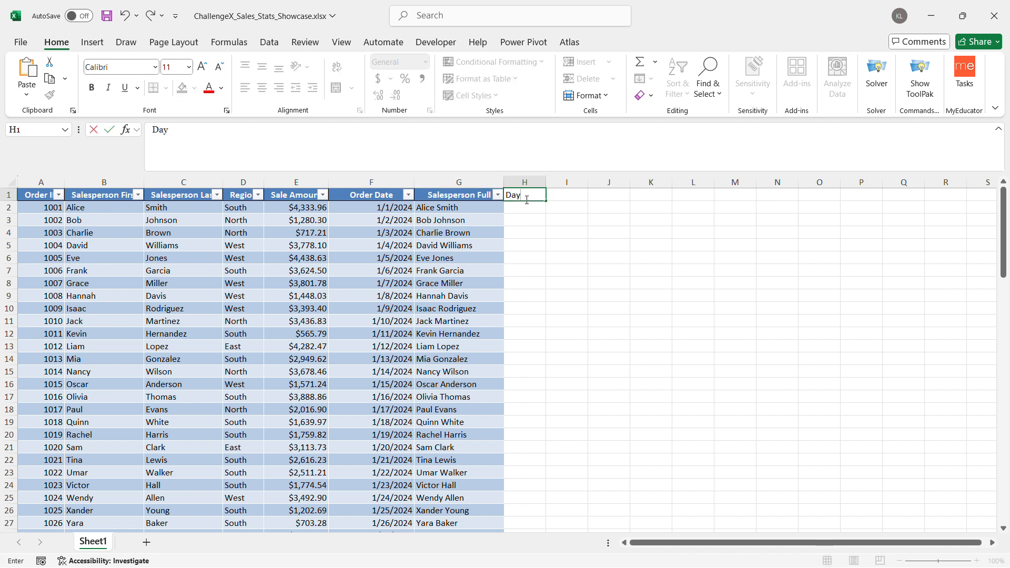
type("s Sine")
type("e Order")
key("Return")
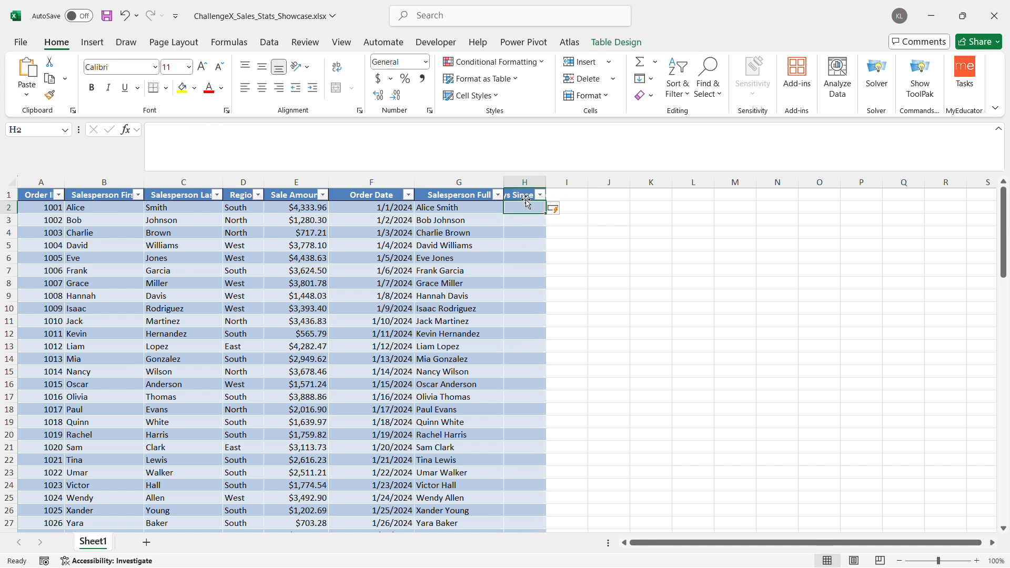
double_click(546, 182)
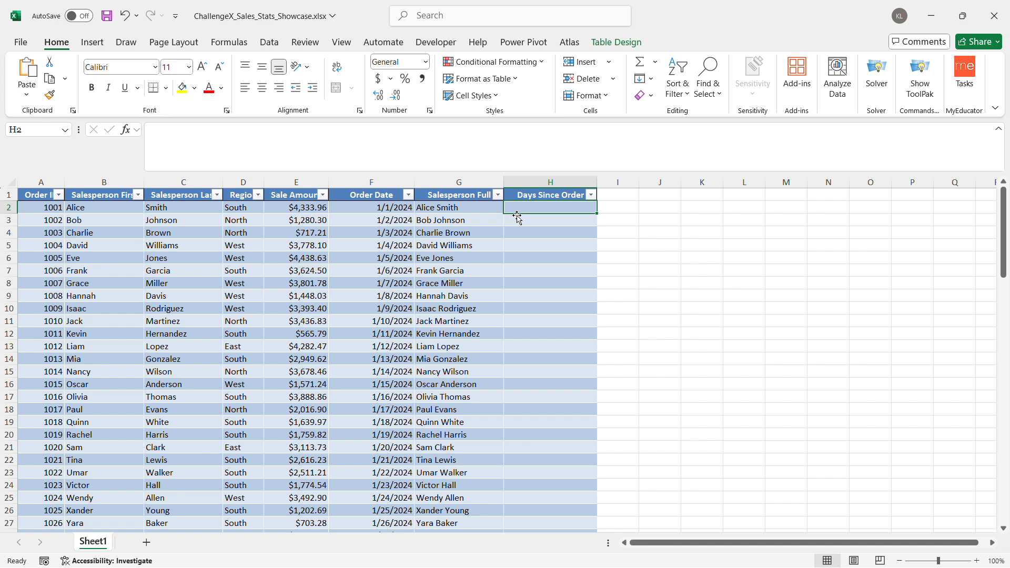
Fill the Days Since Order column with the formula =TODAY()-[@[Order Date]], entered in H2
type("=")
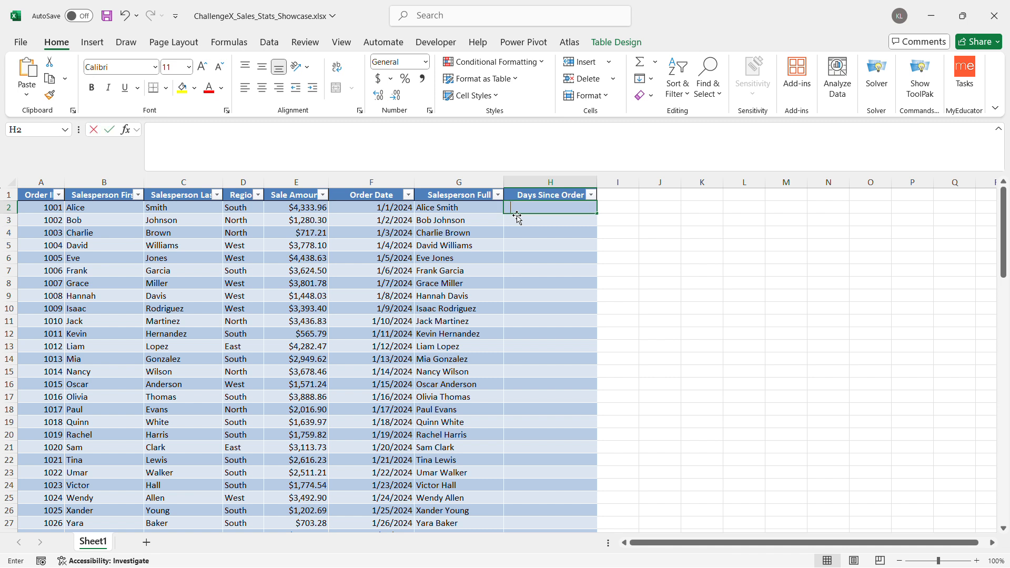
type("toda")
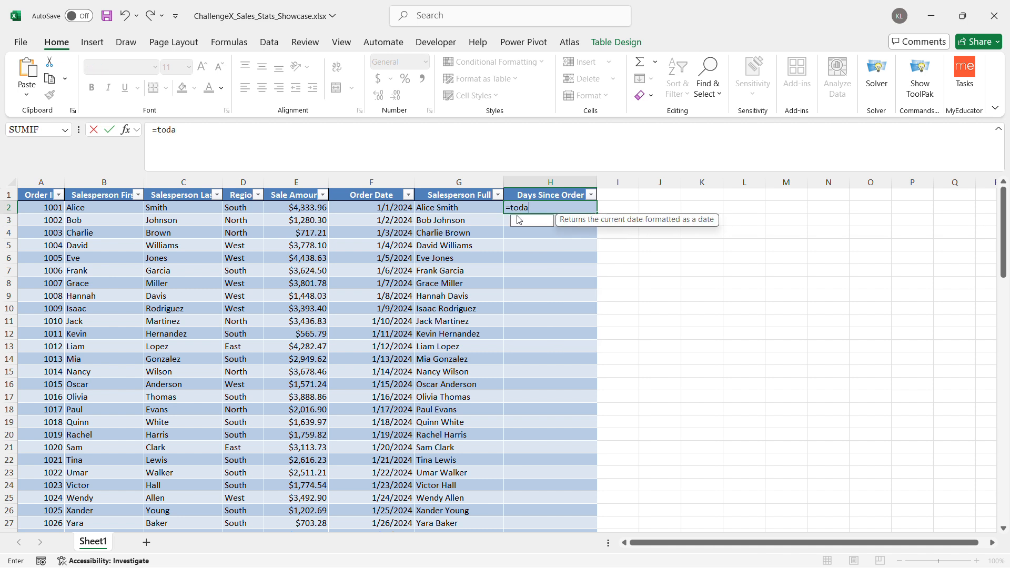
key("Tab")
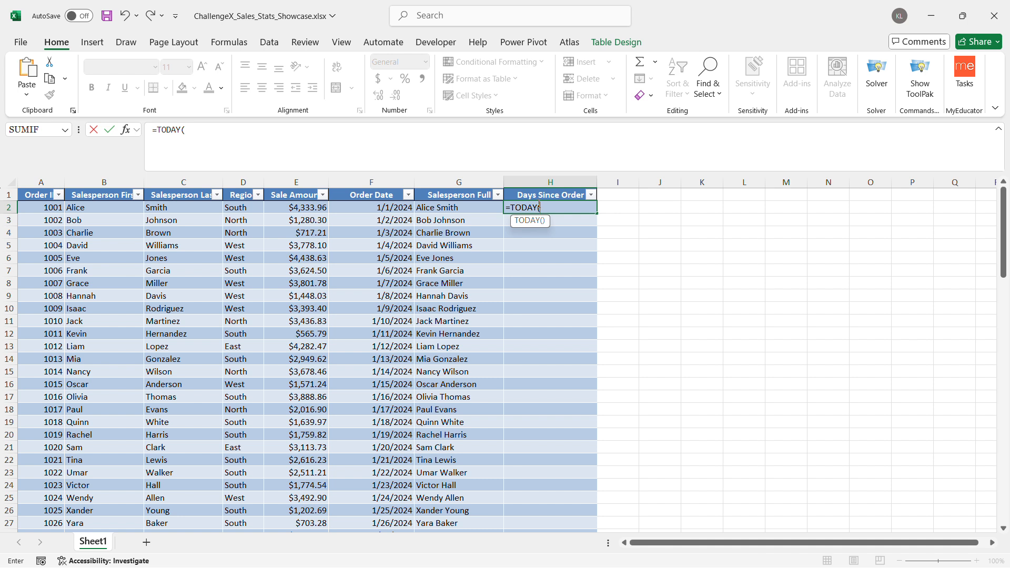
type(")-")
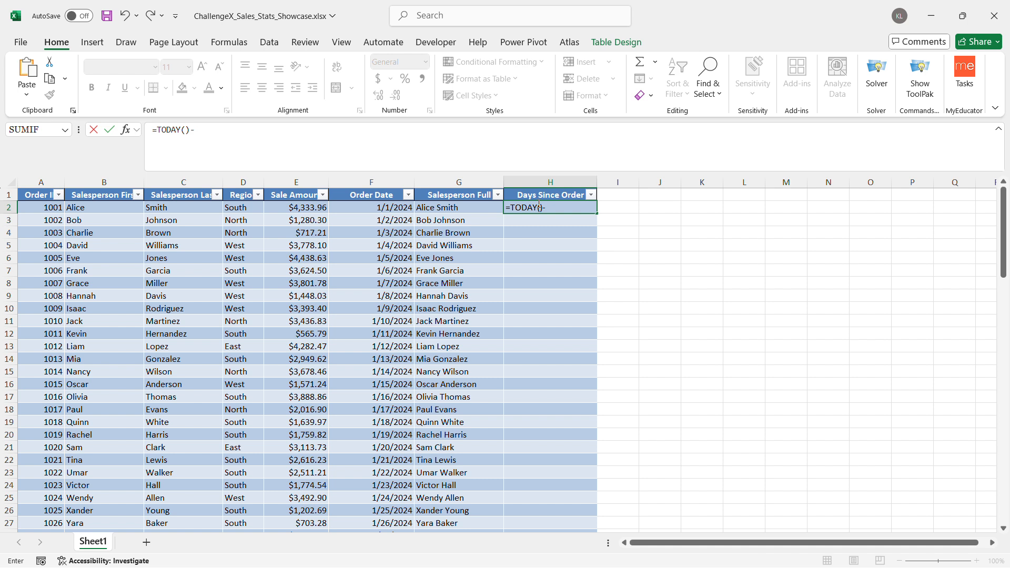
left_click(385, 210)
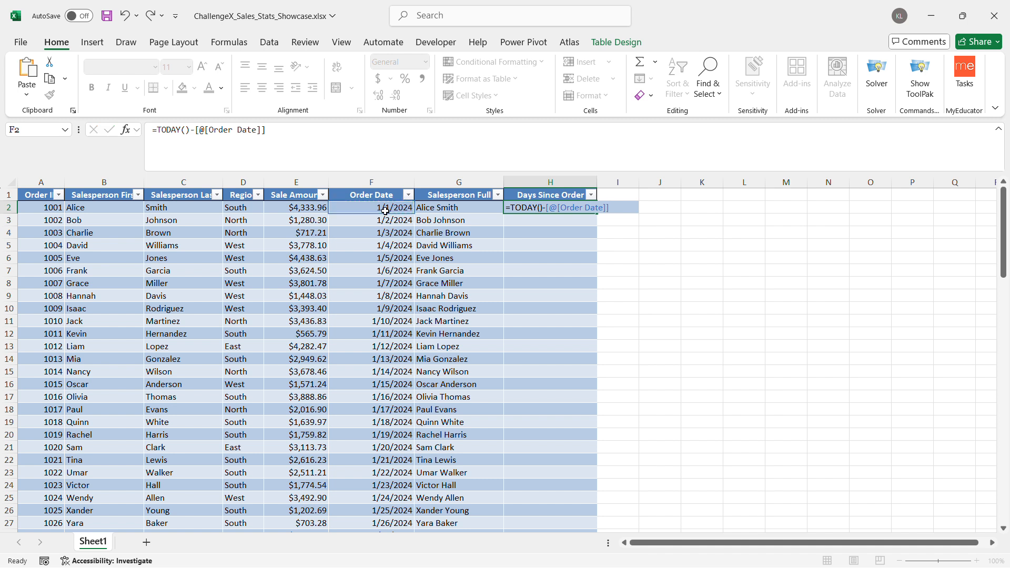
key("Return")
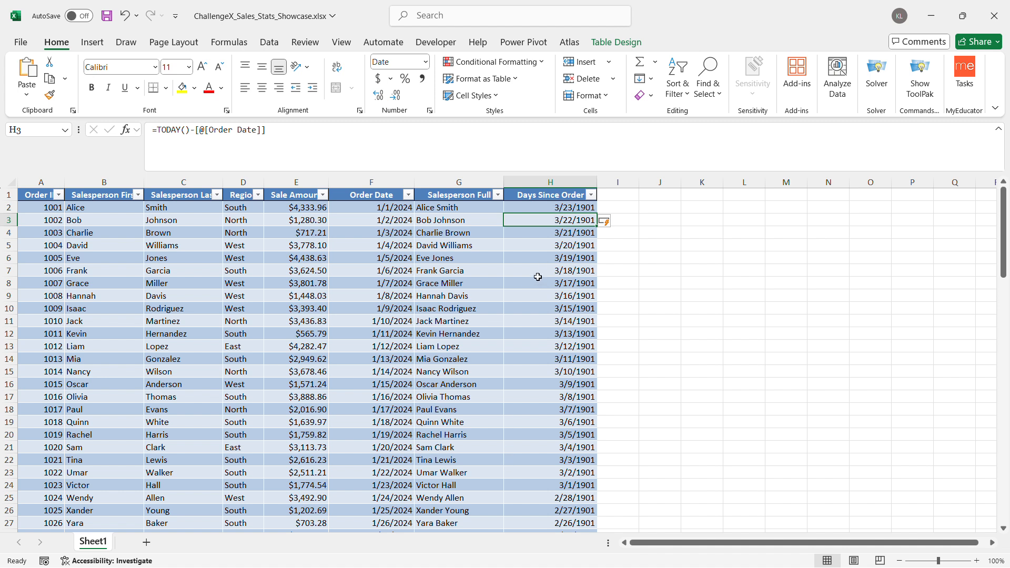
Format the whole Days Since Order column as General and check it down to the total row
left_click(551, 190)
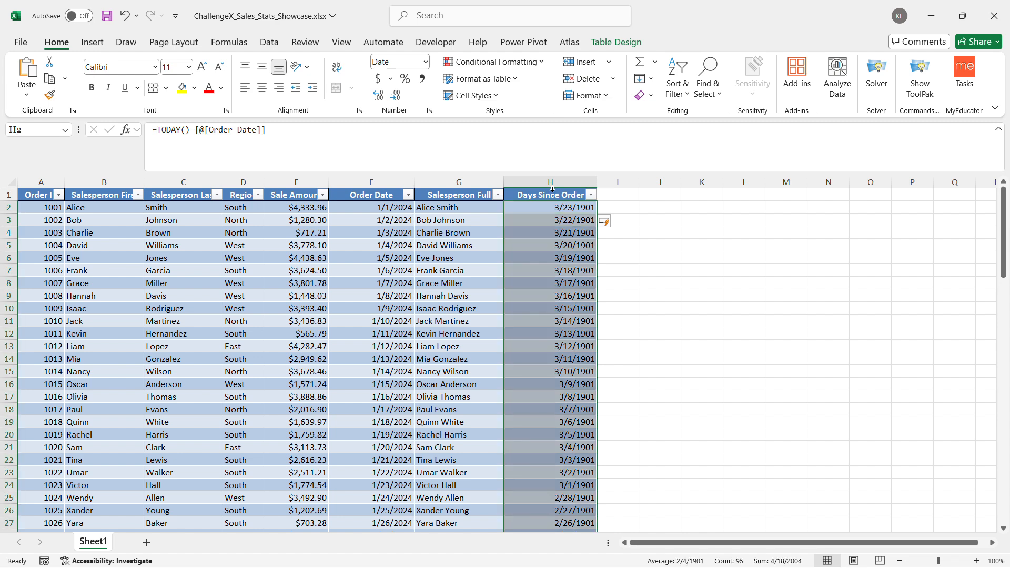
left_click(424, 64)
left_click(426, 84)
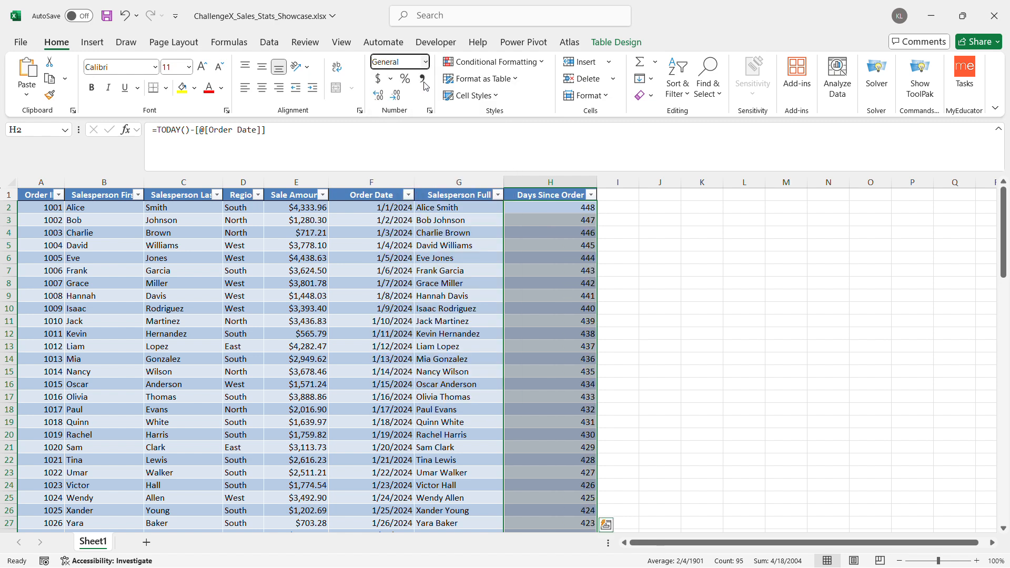
left_click(548, 218)
scroll(547, 345, "down", 15)
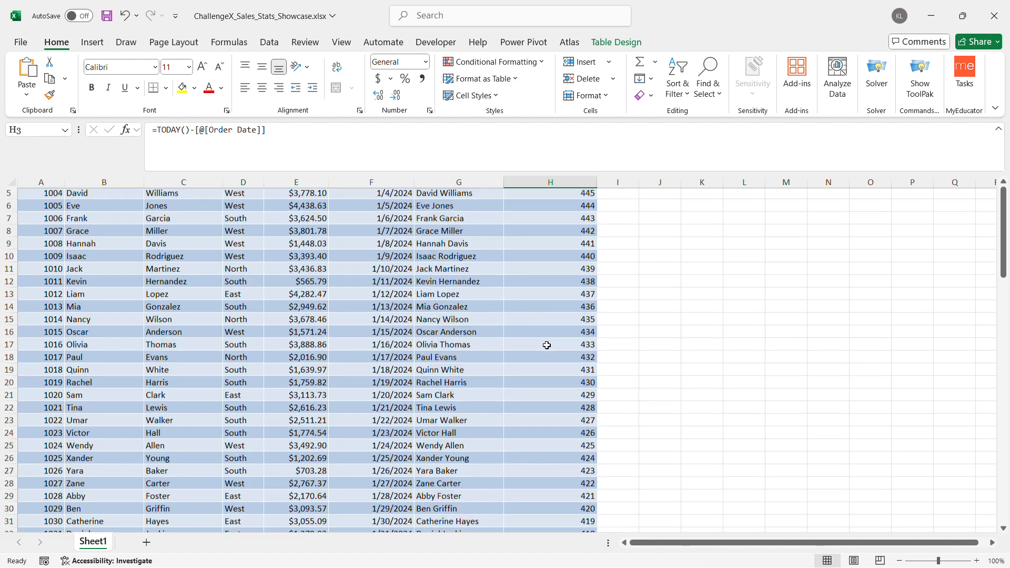
scroll(546, 345, "down", 14)
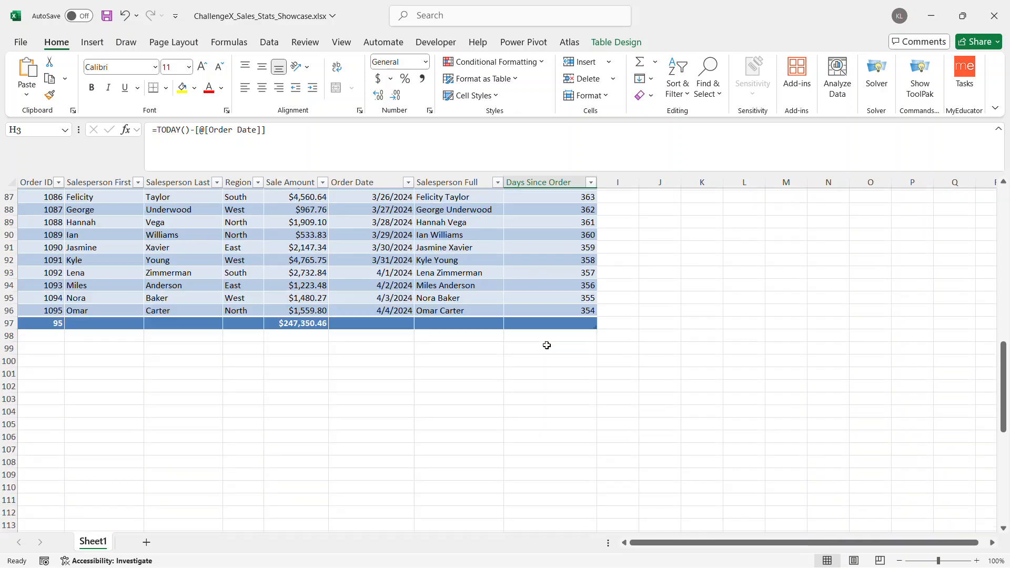
scroll(546, 345, "up", 9)
scroll(547, 345, "down", 5)
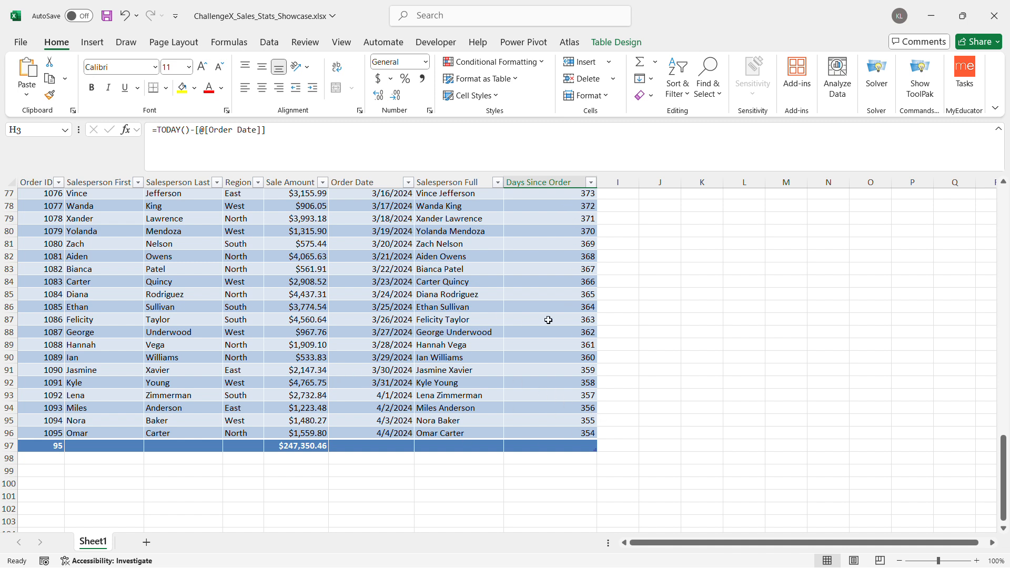
scroll(545, 319, "up", 20)
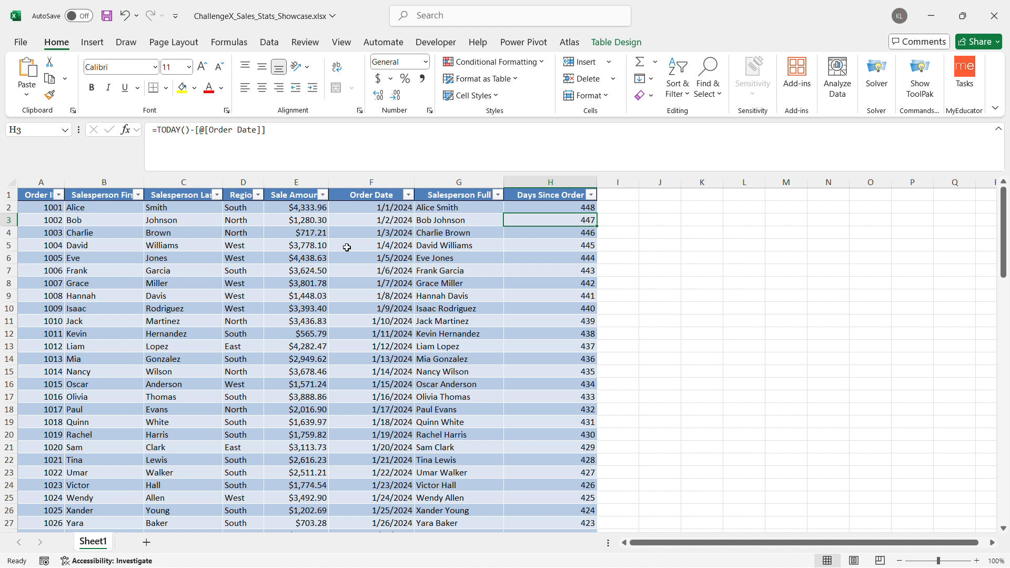
Create a conditional formatting rule on the Sale Amount data for cells containing a value greater than 4000
left_click(298, 186)
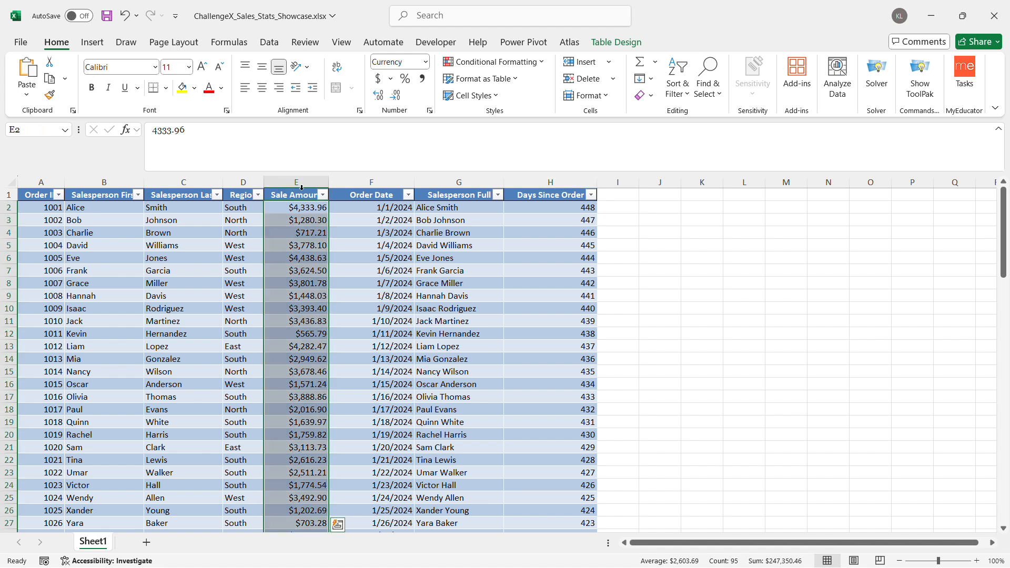
left_click(519, 65)
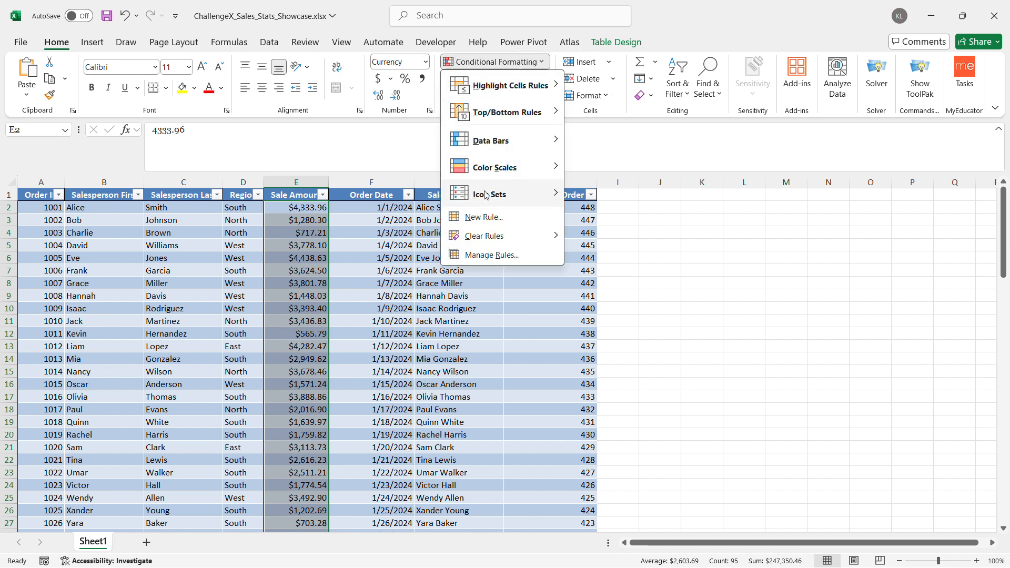
left_click(491, 216)
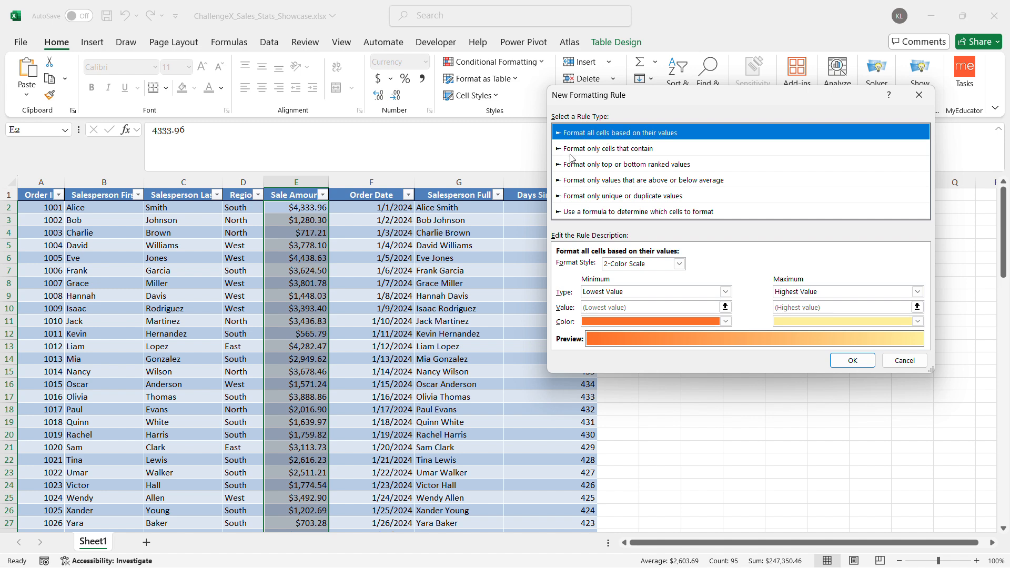
left_click(648, 152)
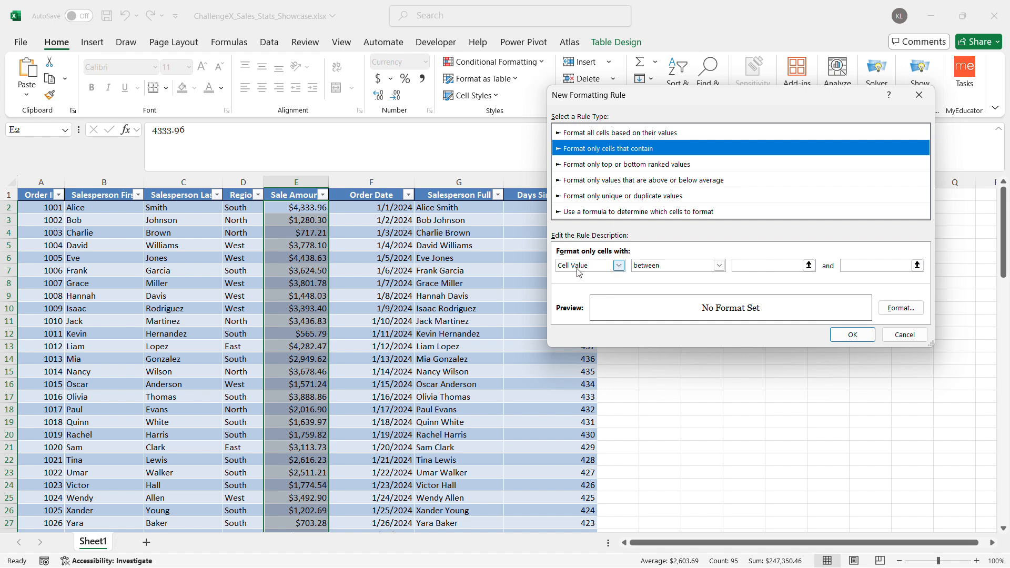
left_click(718, 267)
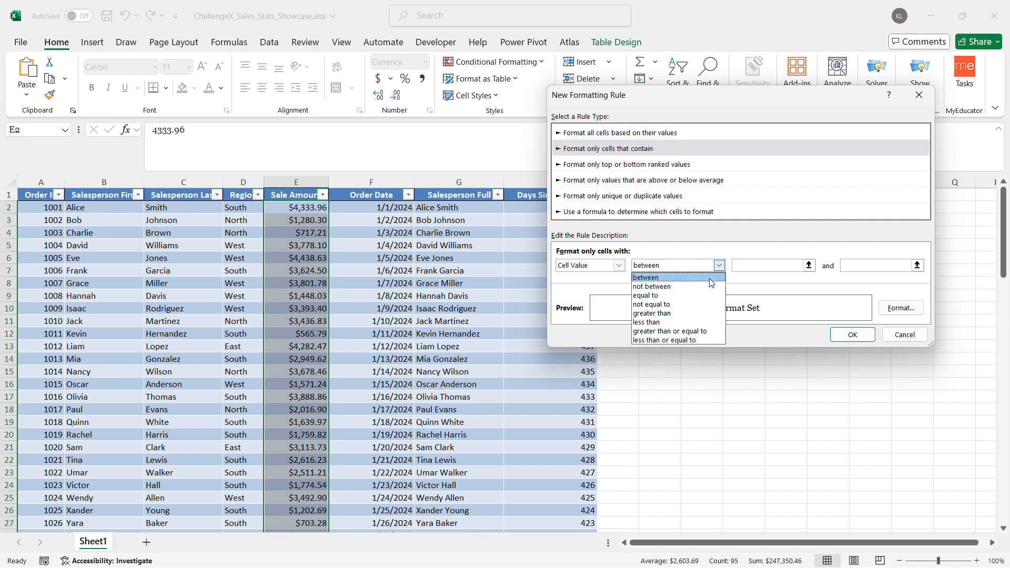
left_click(667, 314)
left_click(787, 268)
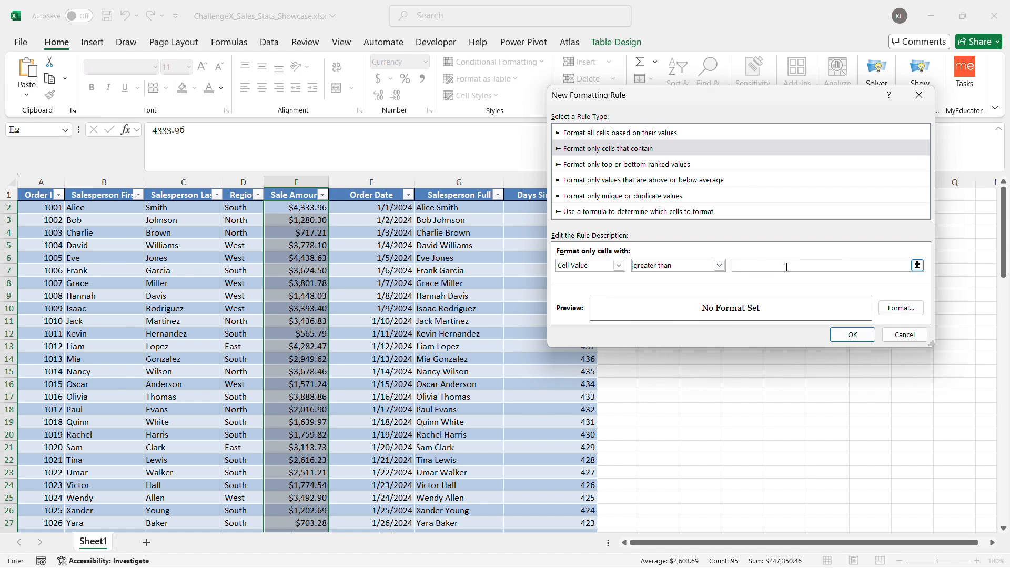
type("4000")
Apply the rule with a light green fill and check the highlighting down the Sale Amount column
left_click(916, 309)
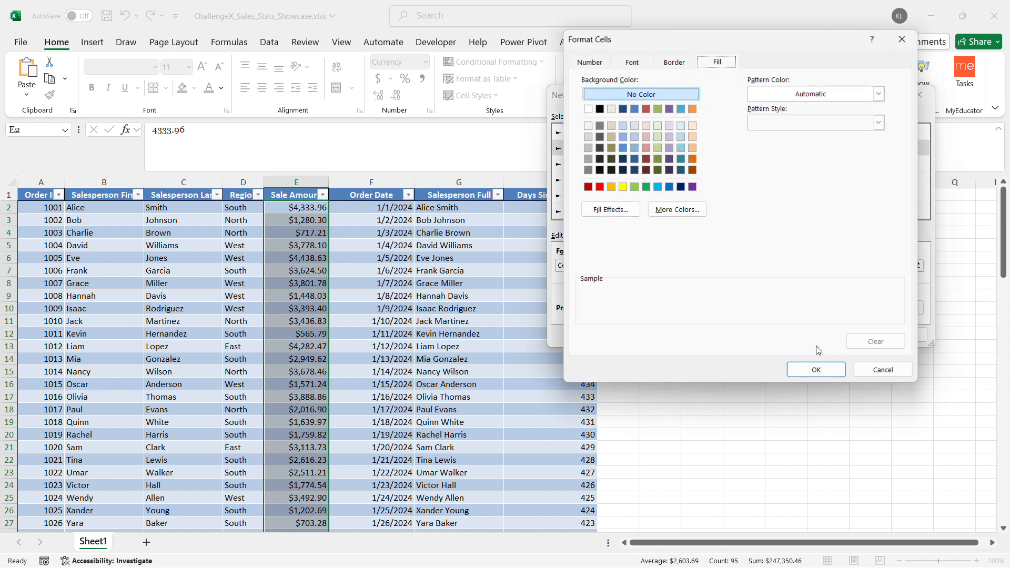
left_click(657, 137)
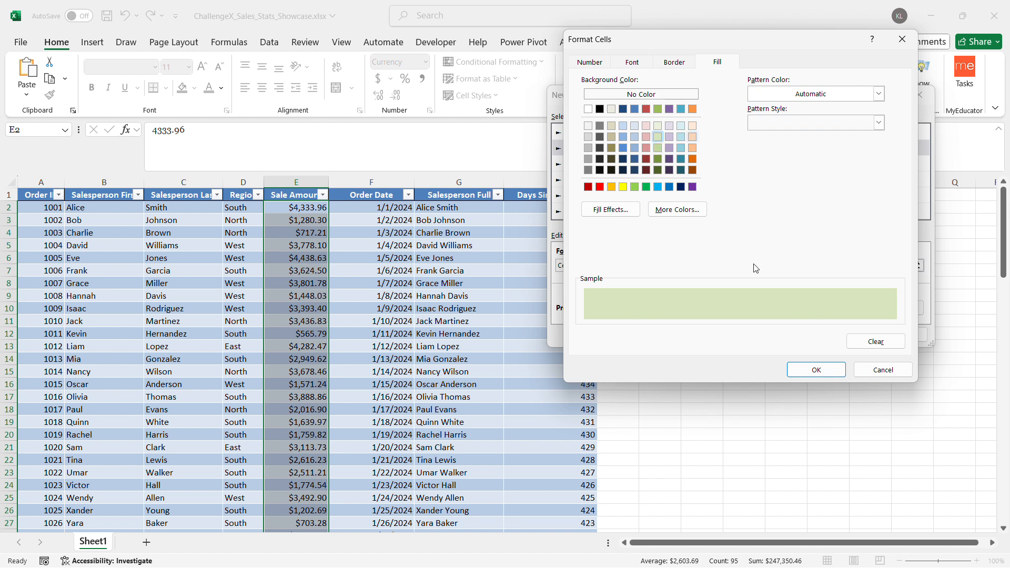
left_click(827, 372)
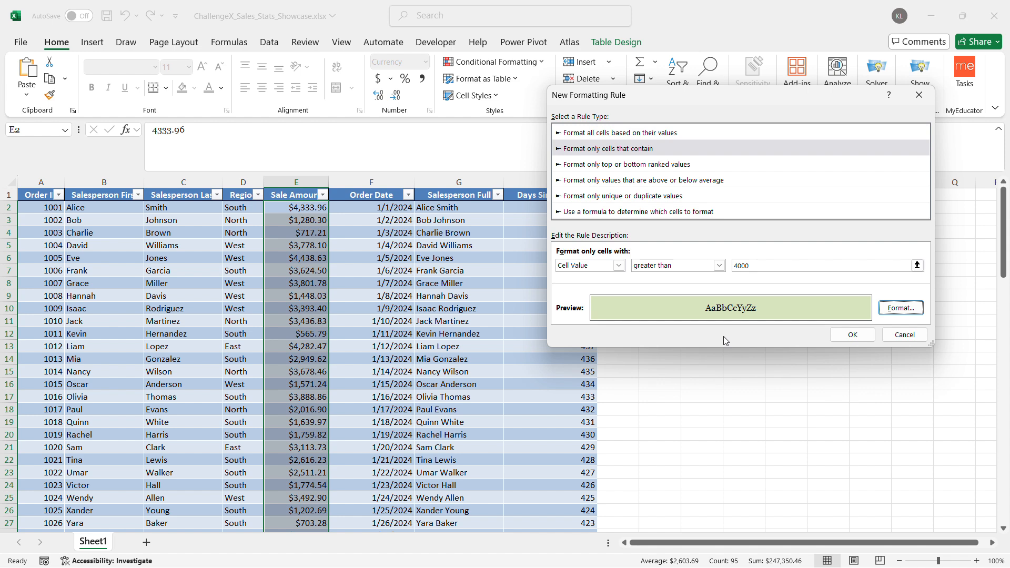
left_click(866, 334)
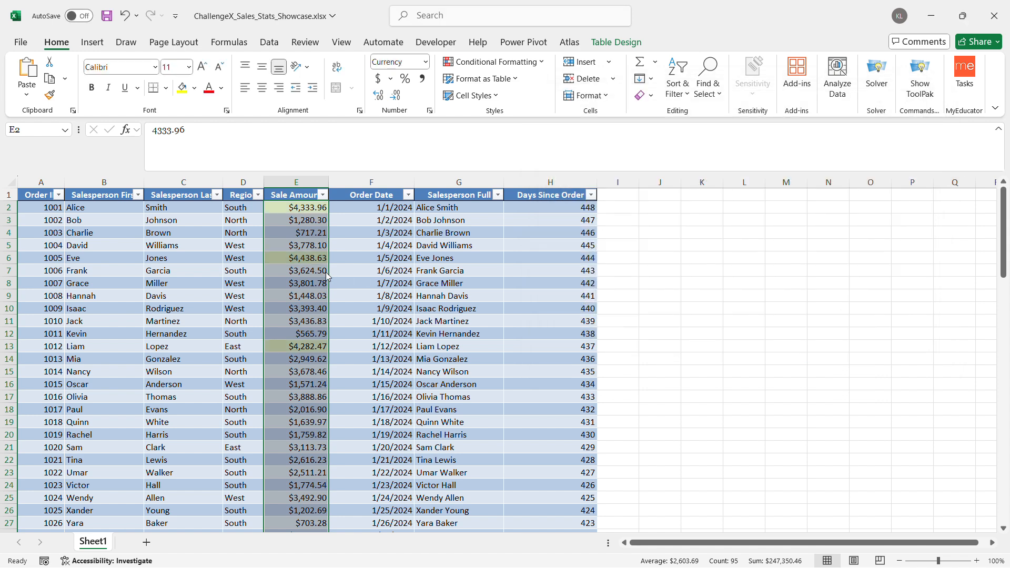
left_click(293, 284)
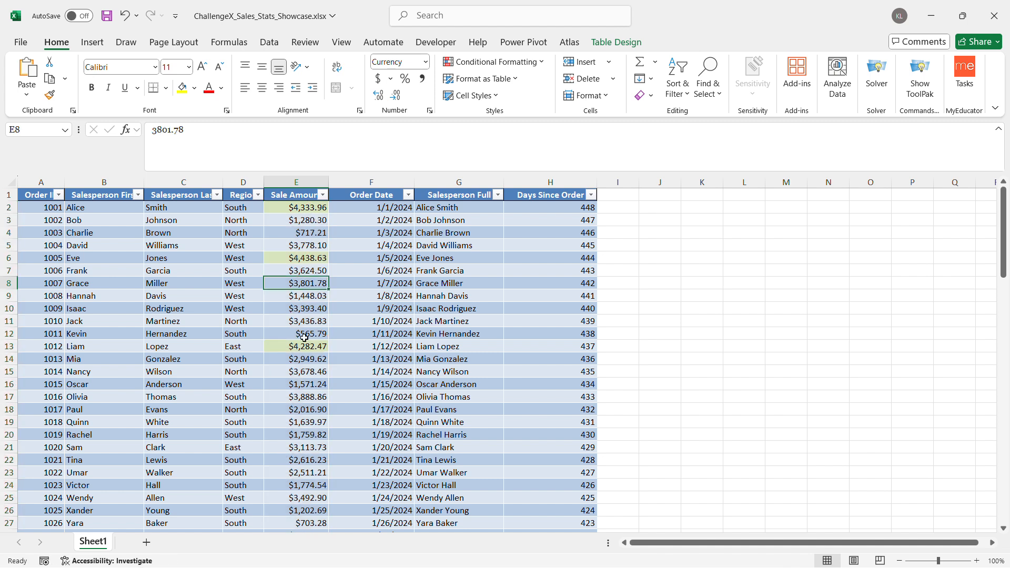
scroll(304, 377, "down", 9)
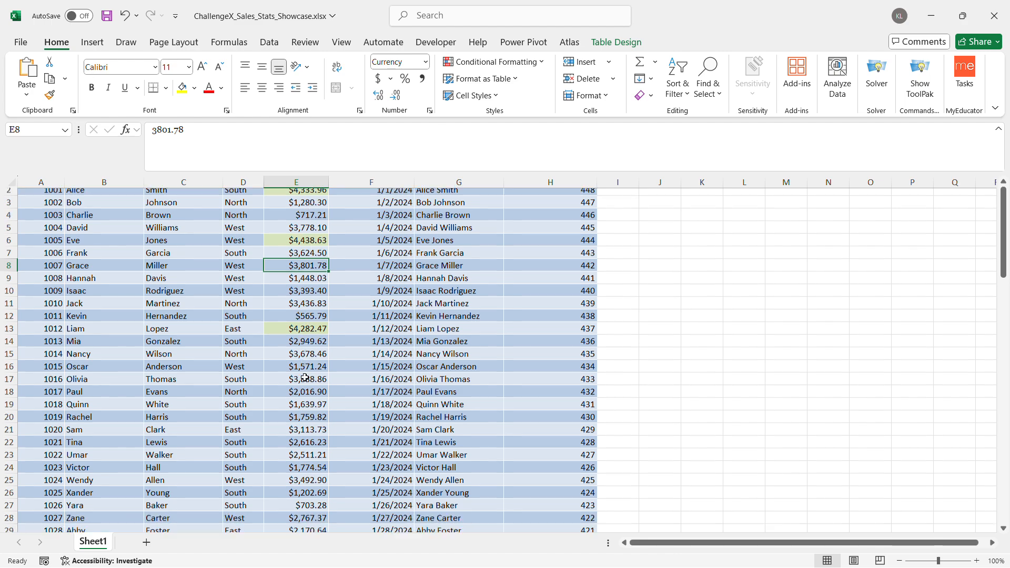
scroll(305, 378, "down", 6)
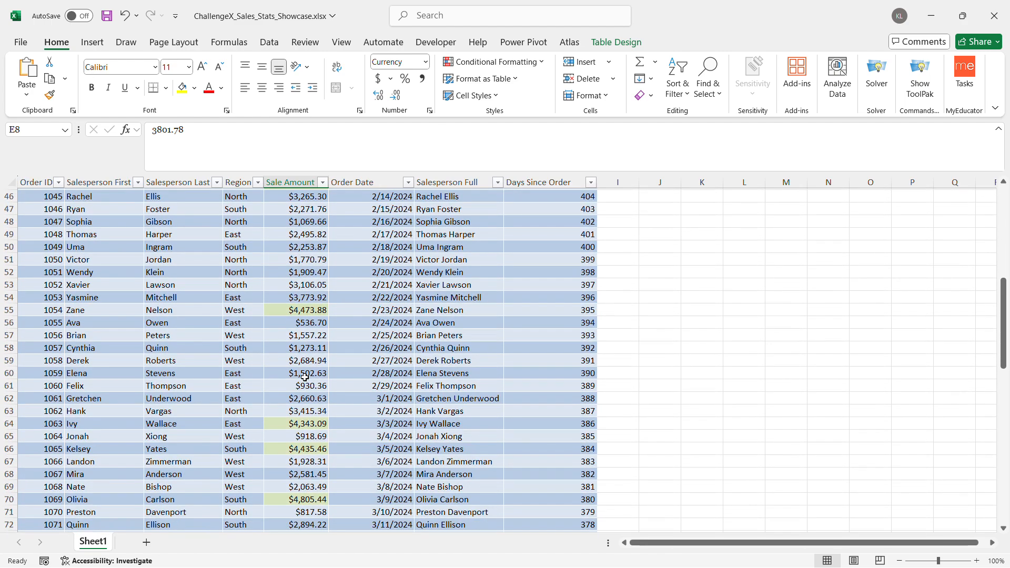
scroll(305, 377, "up", 15)
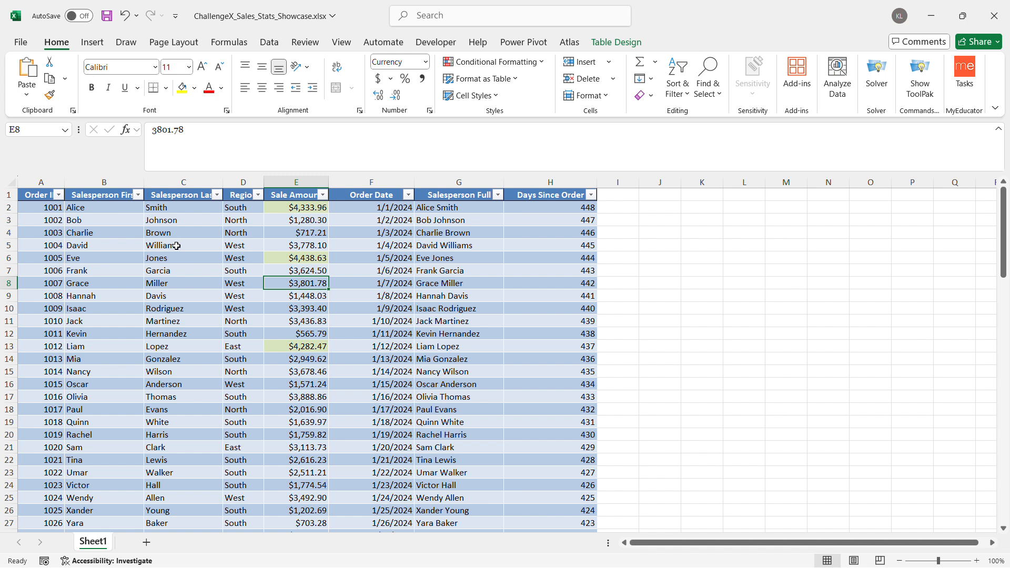
Filter the Region column to show only North and check the visible Sale Amount values against the total row's formula
left_click(259, 195)
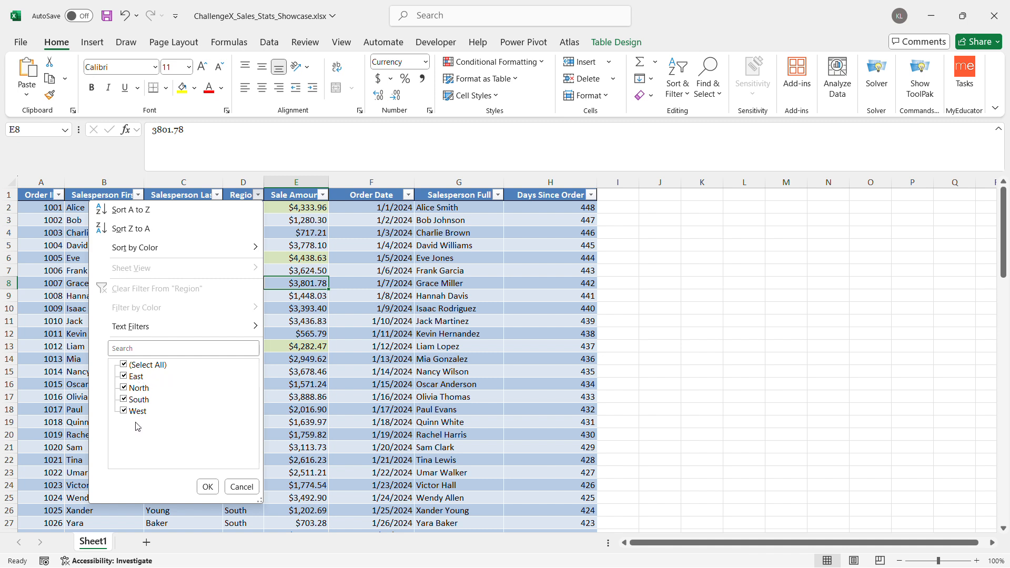
left_click(125, 365)
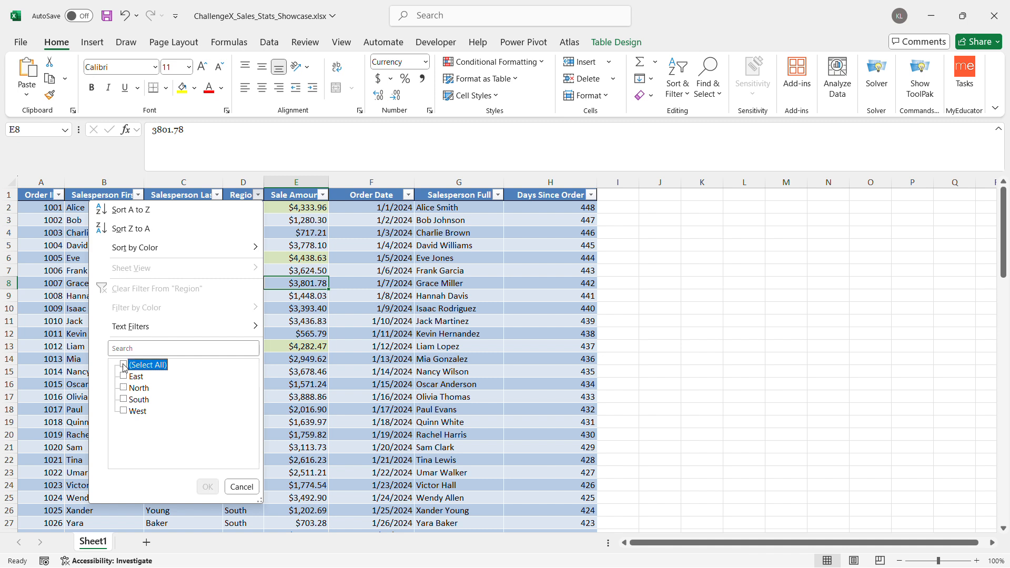
left_click(125, 366)
left_click(127, 369)
left_click(125, 388)
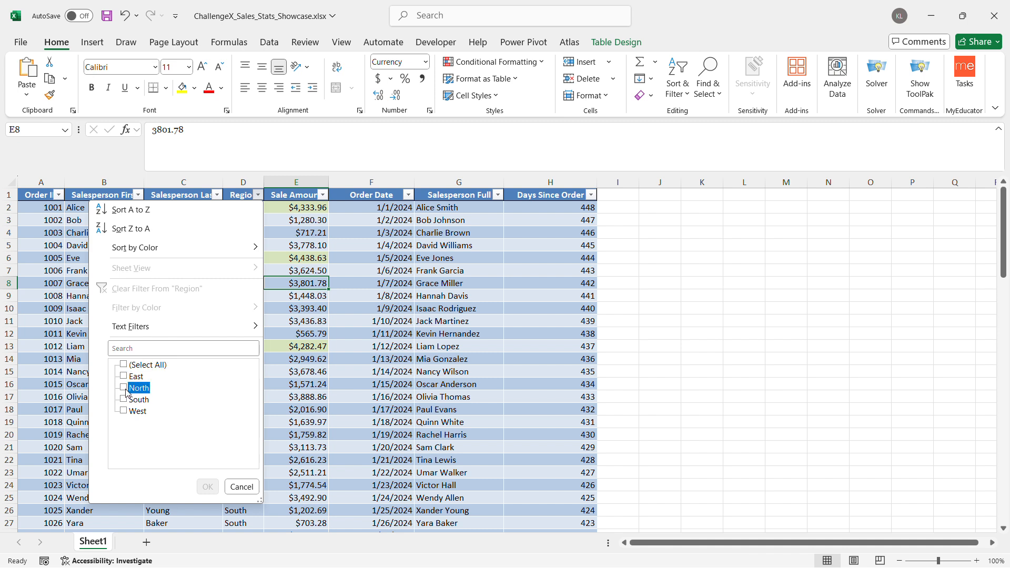
left_click(125, 389)
left_click(124, 388)
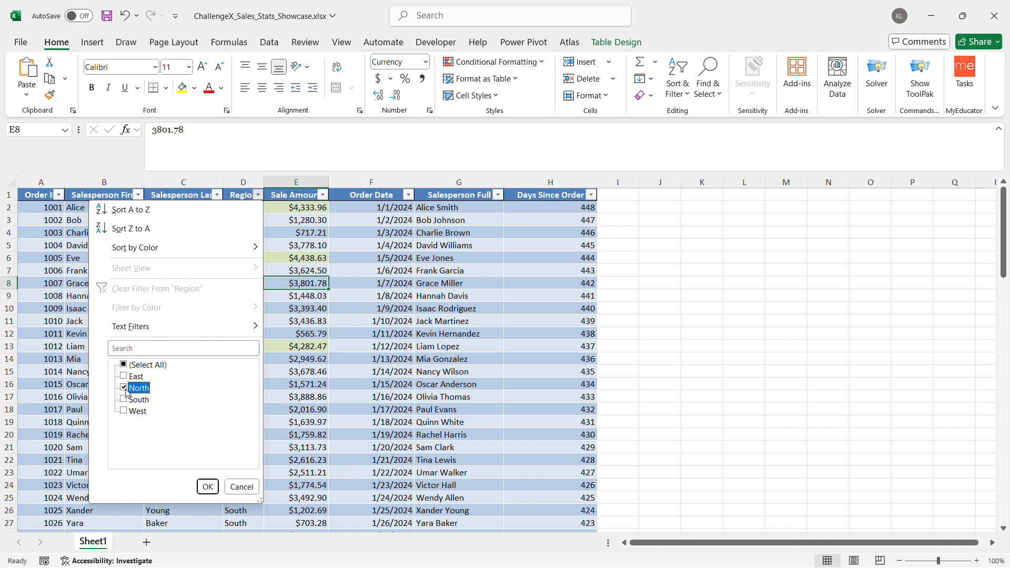
left_click(215, 488)
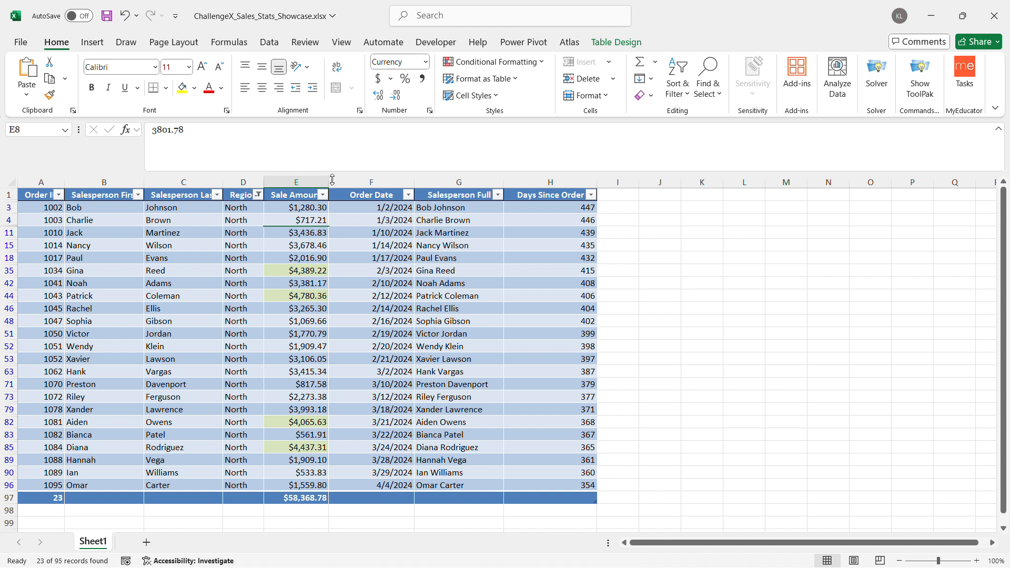
left_click_drag(306, 205, 315, 483)
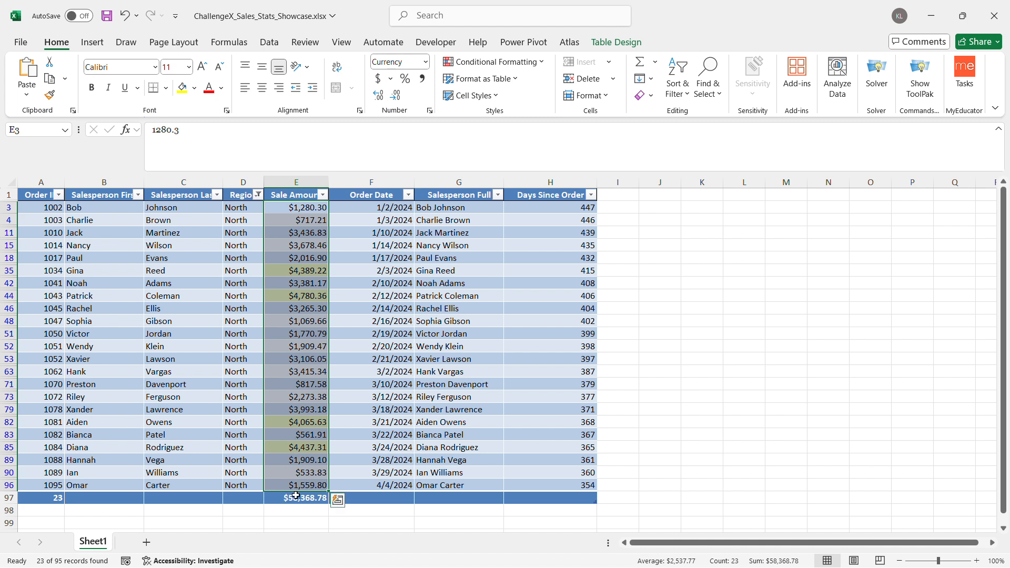
left_click(293, 496)
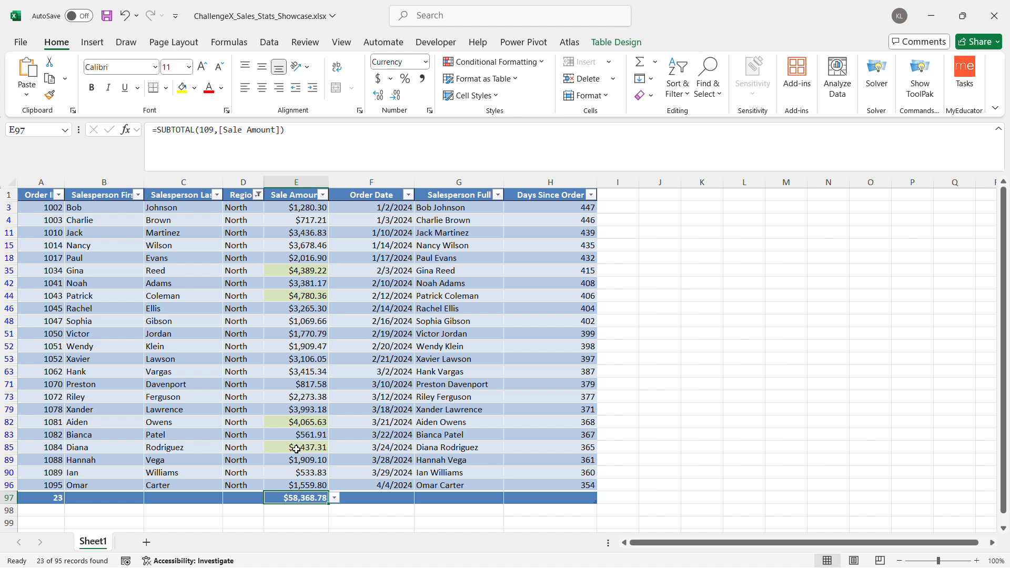